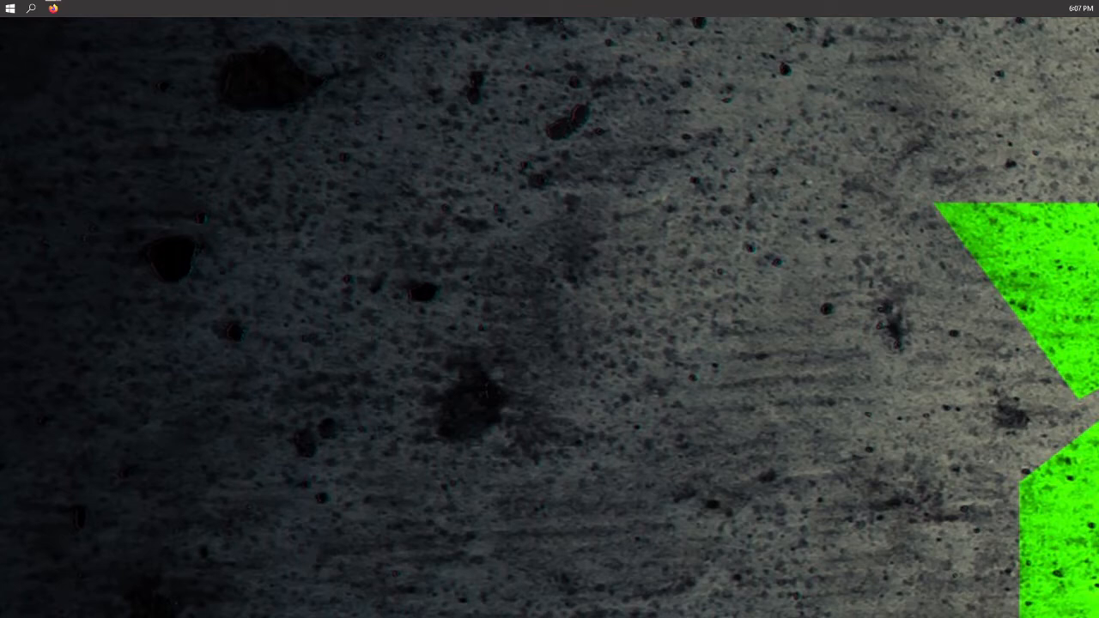
# - Open duckduckgo.com in the browser
pyautogui.moveTo(1098, 89); pyautogui.dragTo(593, 41)
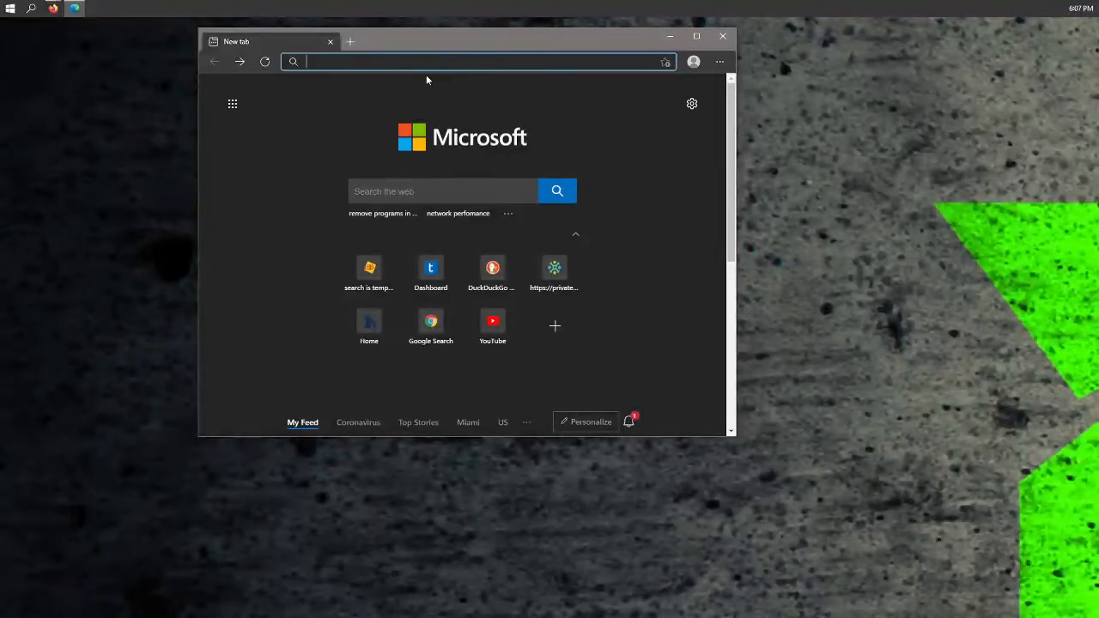
pyautogui.write('duckduckgo.com')
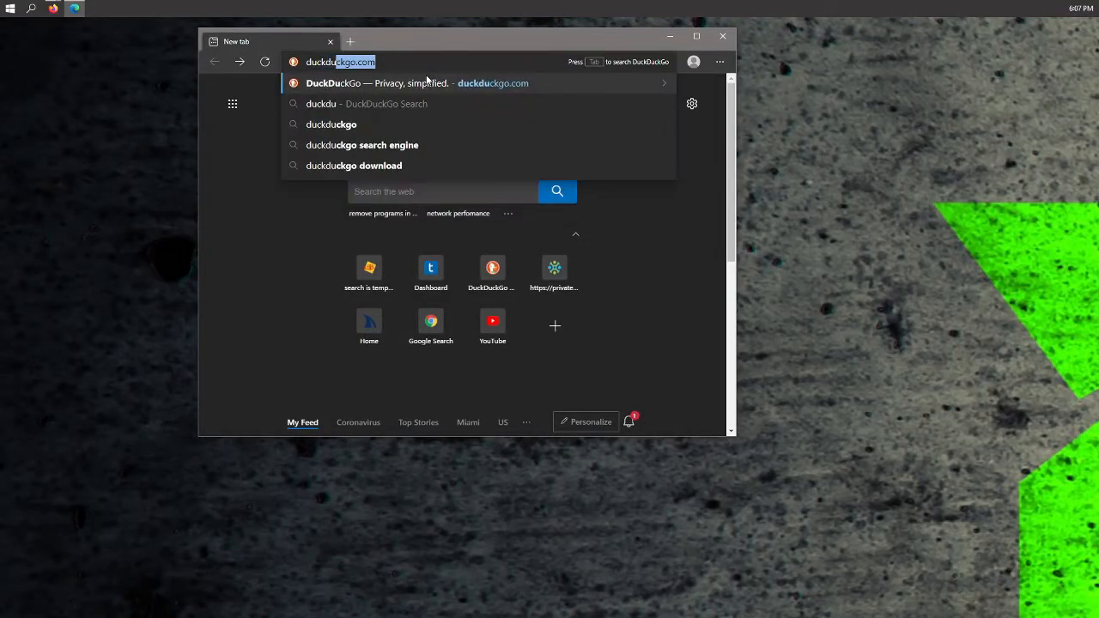
pyautogui.click(427, 82)
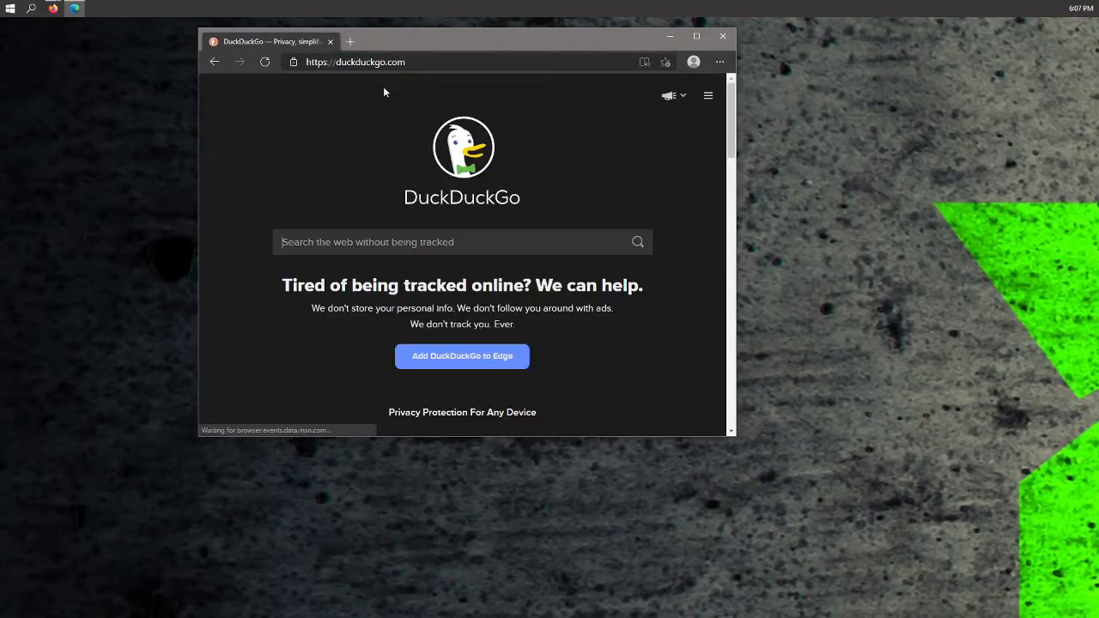
# - Search DuckDuckGo for obs download
pyautogui.click(383, 247)
pyautogui.write('obs downl')
pyautogui.write('oa')
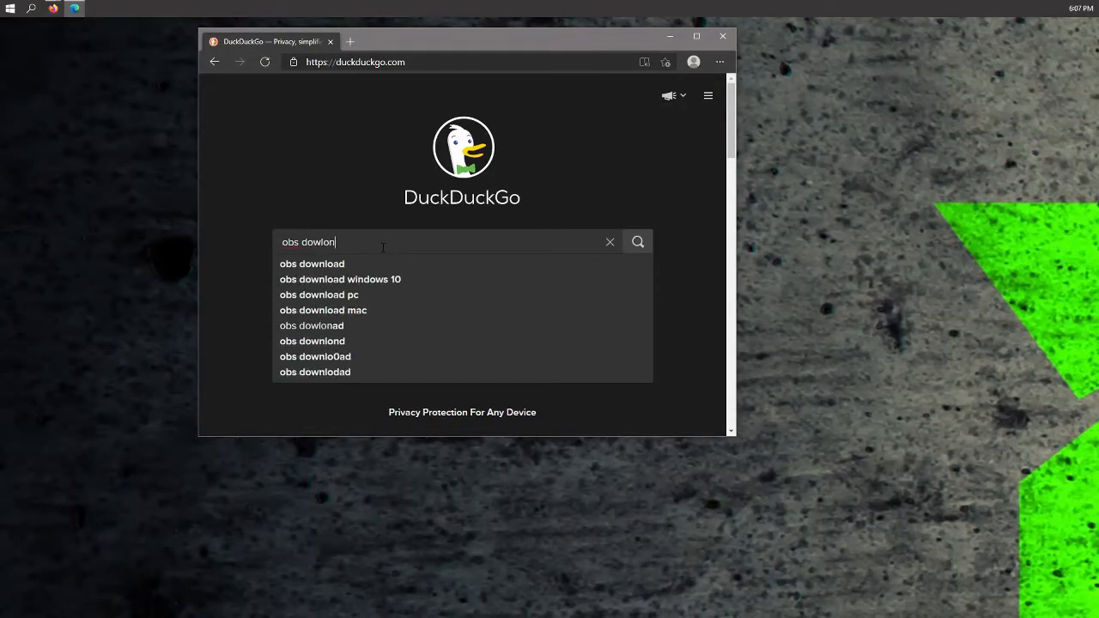
pyautogui.click(315, 264)
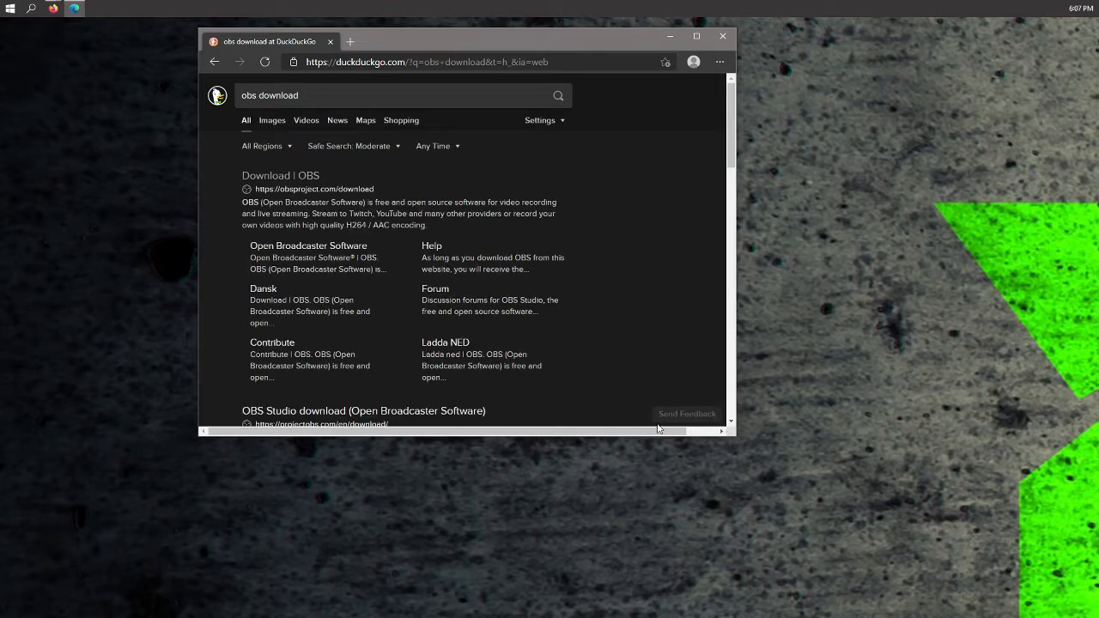
# - Open the Download | OBS result and view the Windows installer options on the OBS download page
pyautogui.moveTo(736, 437); pyautogui.dragTo(833, 472)
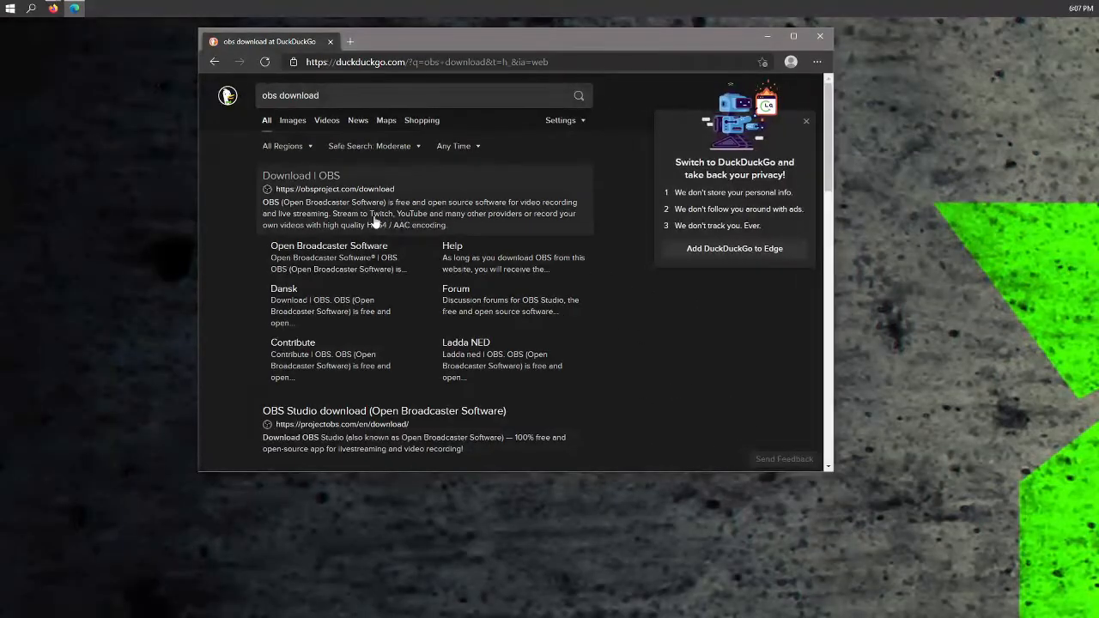
pyautogui.click(318, 181)
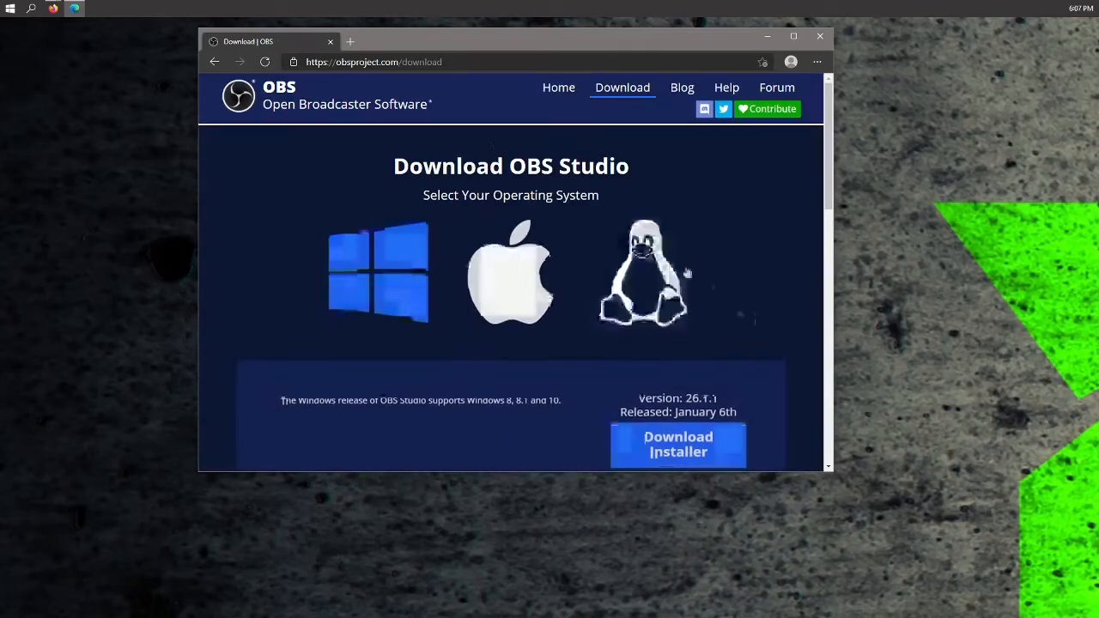
pyautogui.moveTo(829, 469); pyautogui.dragTo(864, 593)
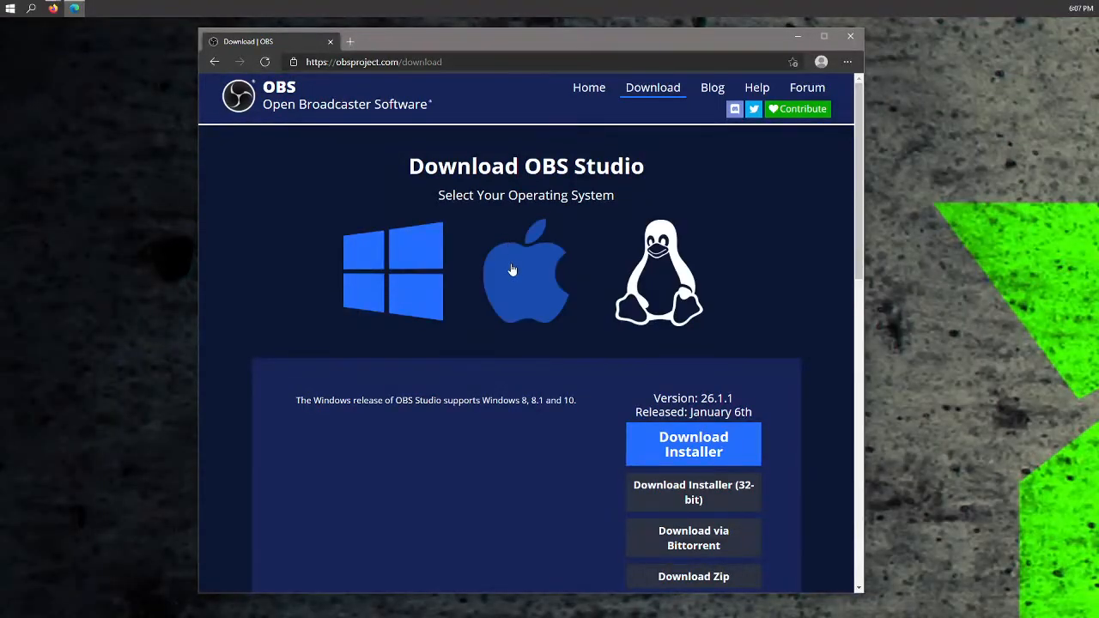
pyautogui.scroll(-1, 757, 251)
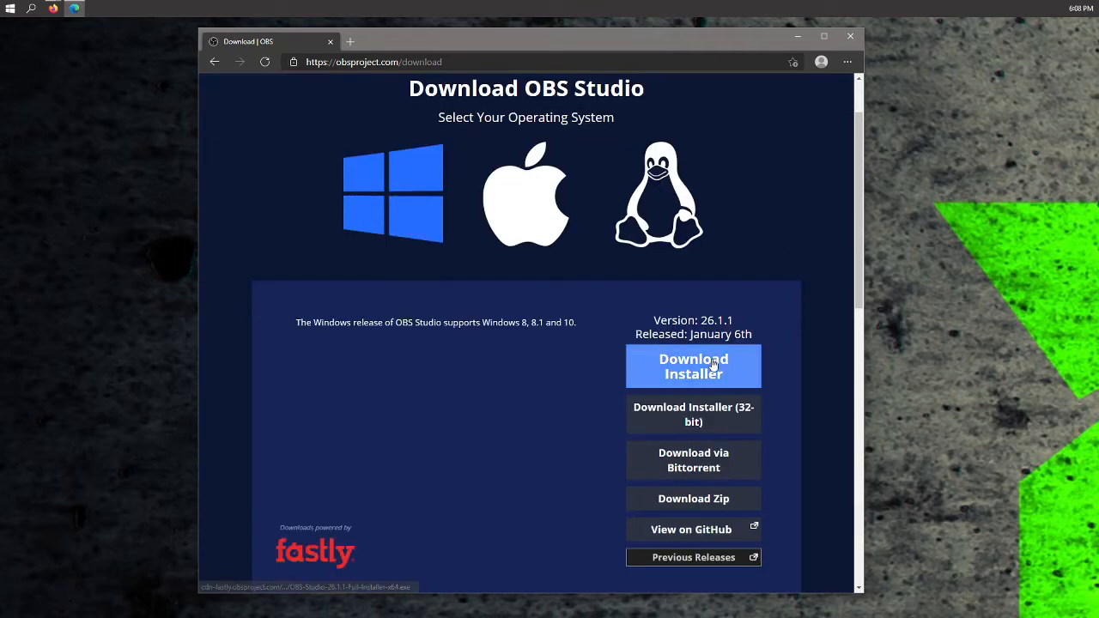
pyautogui.scroll(1, 773, 271)
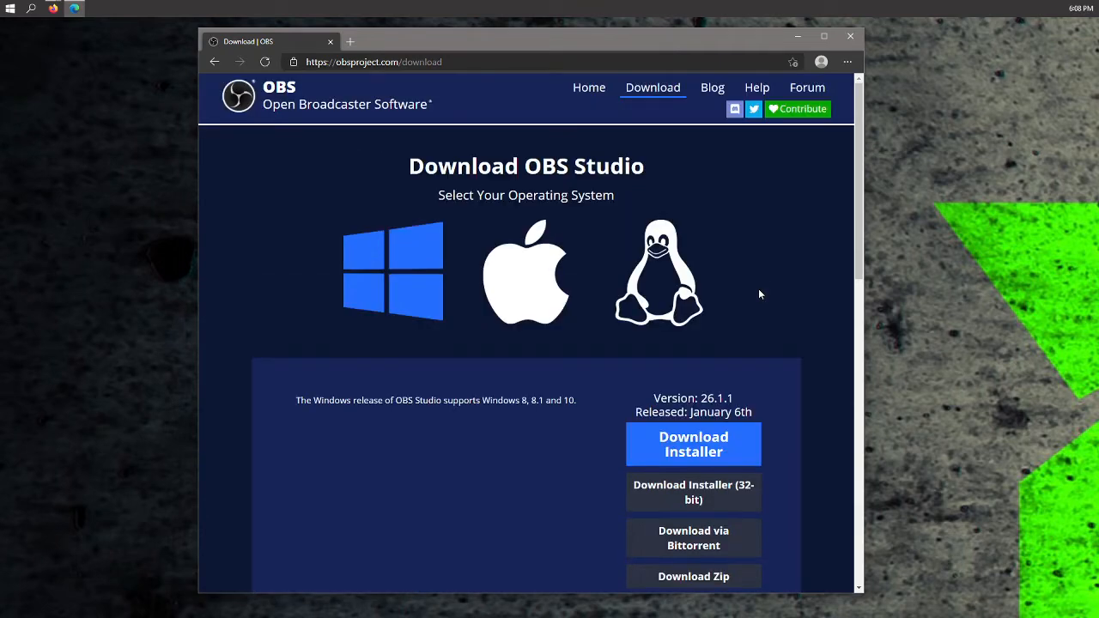
# - Open the browser's downloads page to find the OBS installer
pyautogui.click(348, 41)
pyautogui.click(848, 62)
pyautogui.click(756, 196)
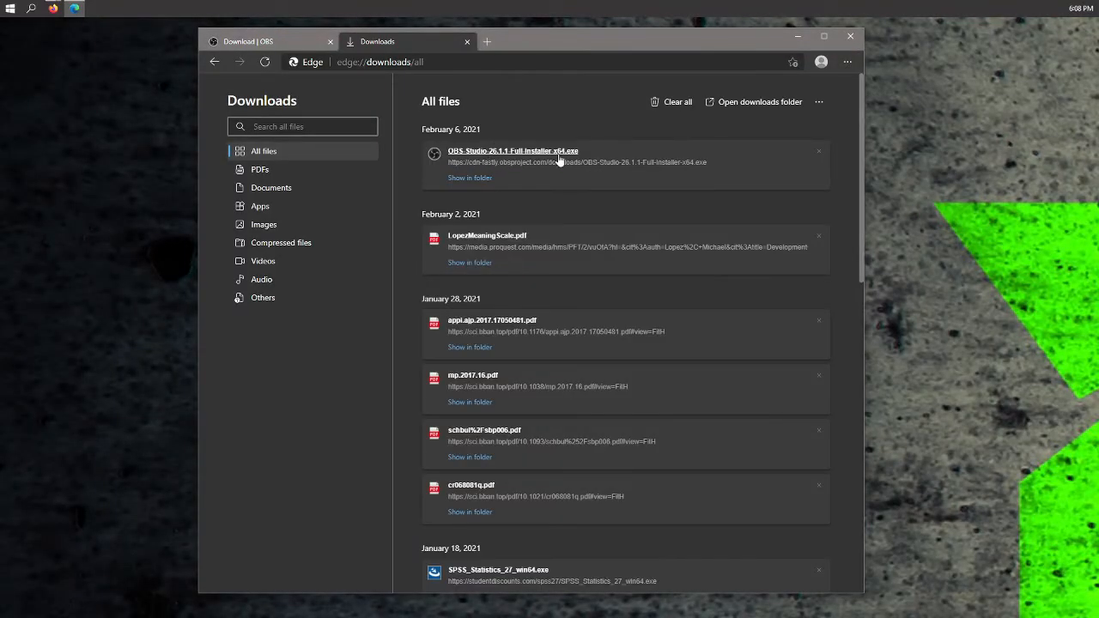
pyautogui.click(546, 154)
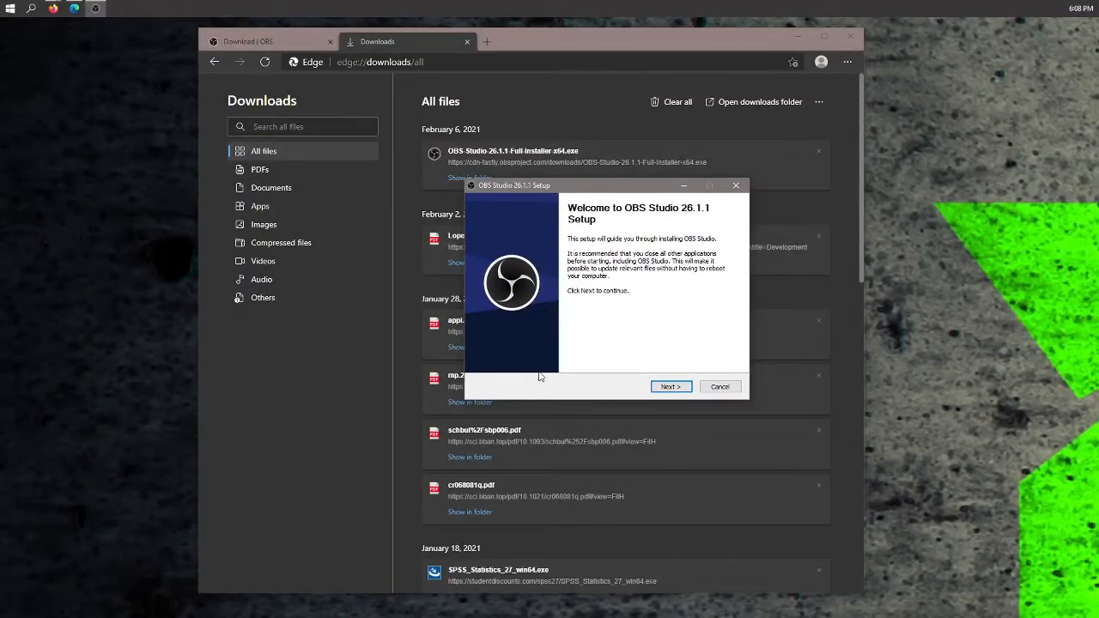
pyautogui.click(721, 388)
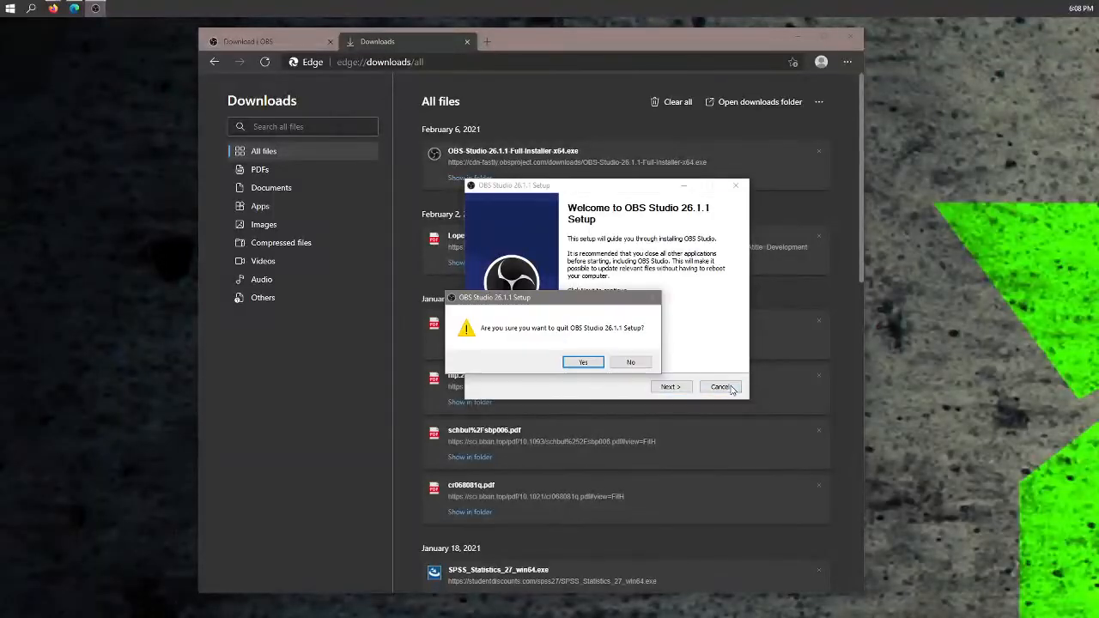
pyautogui.click(583, 362)
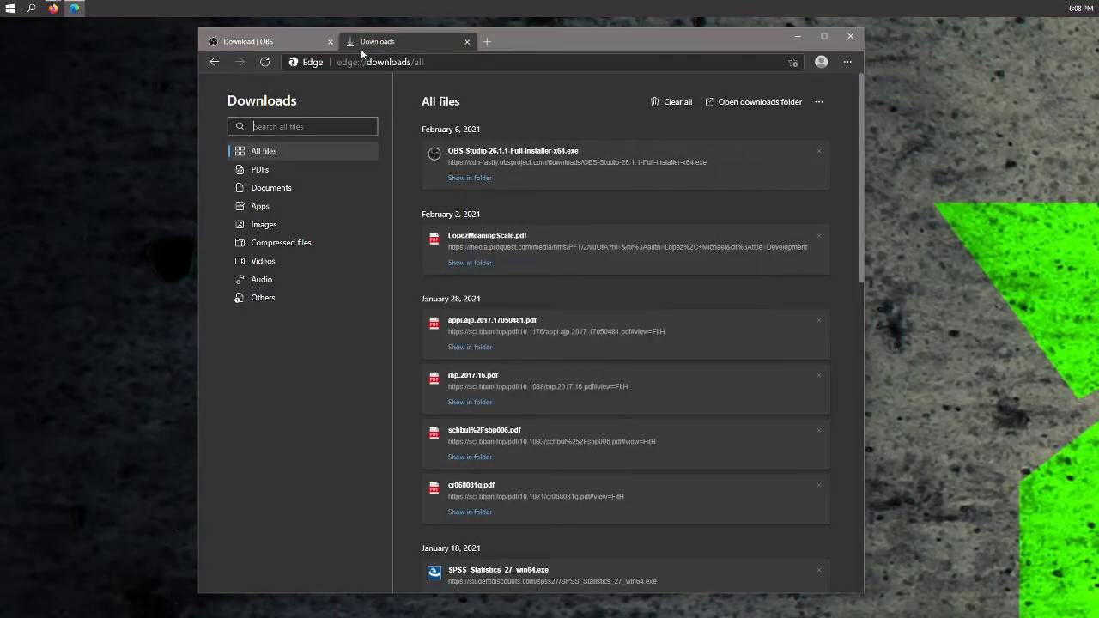
# - Close the Downloads tab and move the browser window aside
pyautogui.click(249, 42)
pyautogui.click(466, 41)
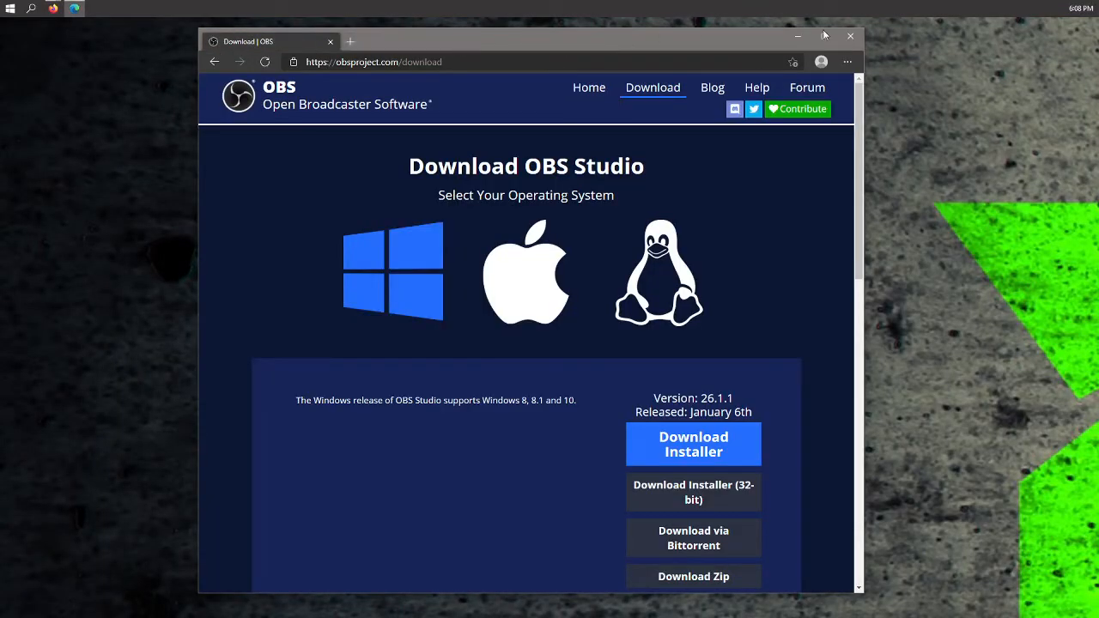
pyautogui.moveTo(864, 31); pyautogui.dragTo(409, 172)
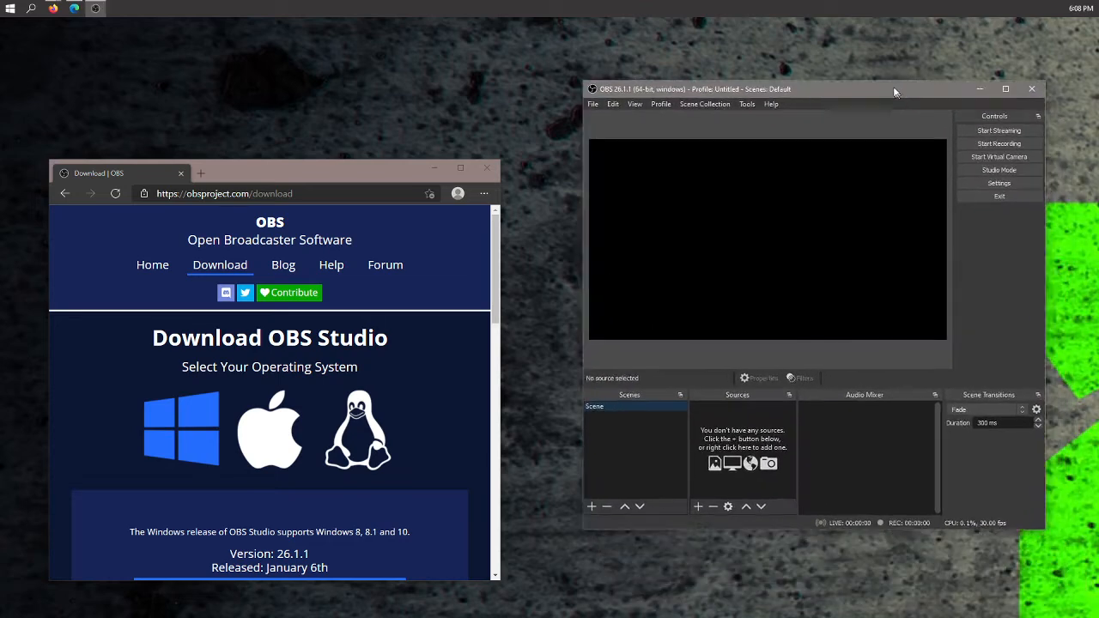
pyautogui.moveTo(893, 86); pyautogui.dragTo(854, 79)
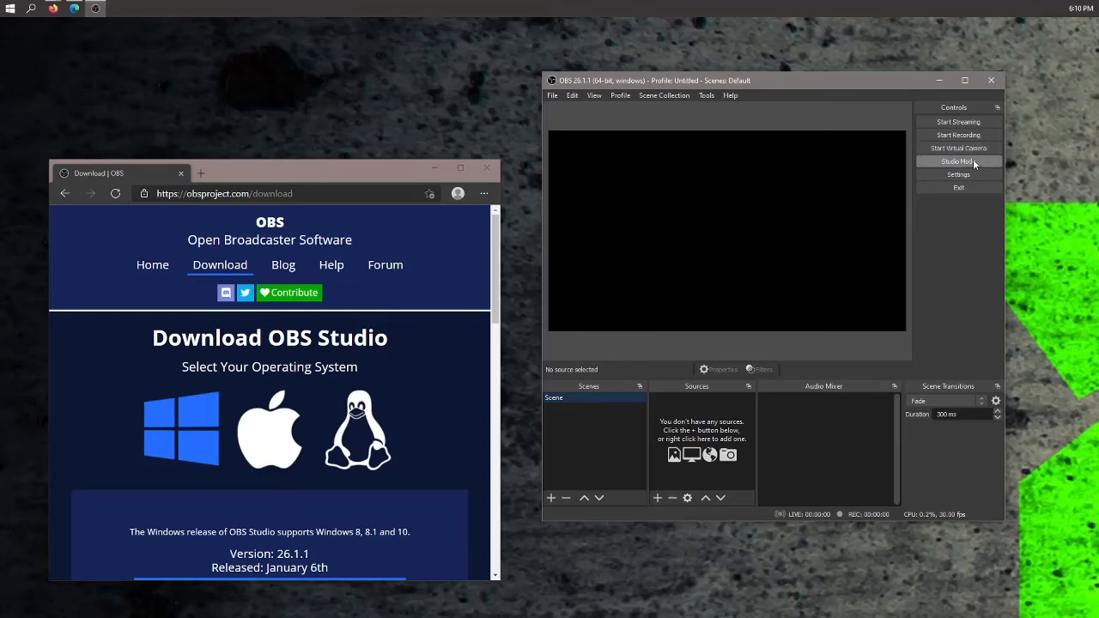
# - Switch OBS Studio Mode on and back off
pyautogui.click(982, 163)
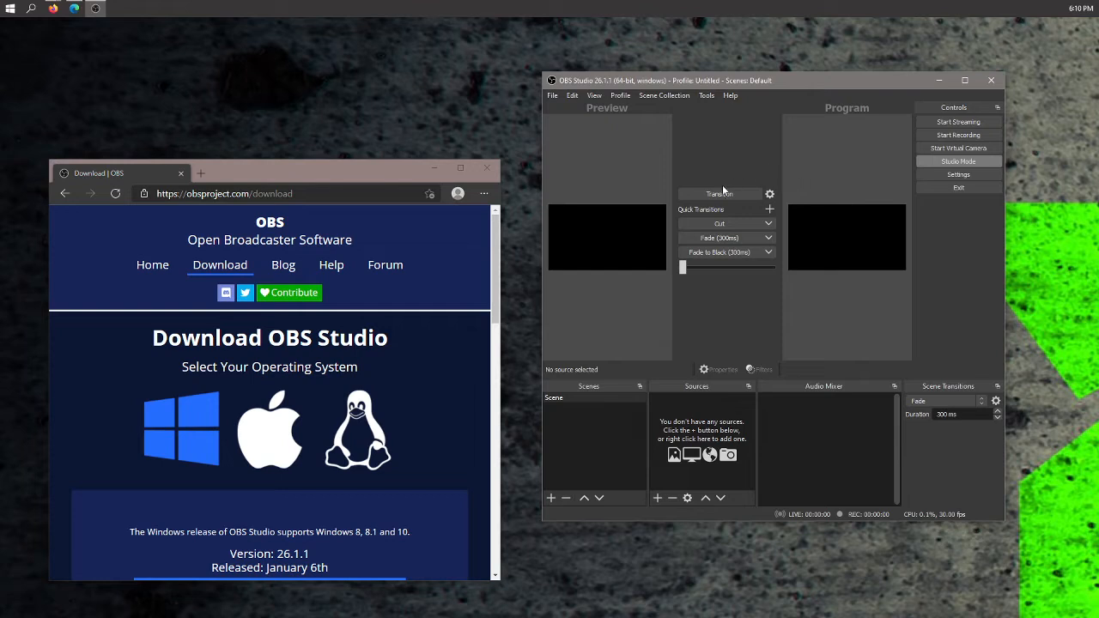
pyautogui.click(965, 160)
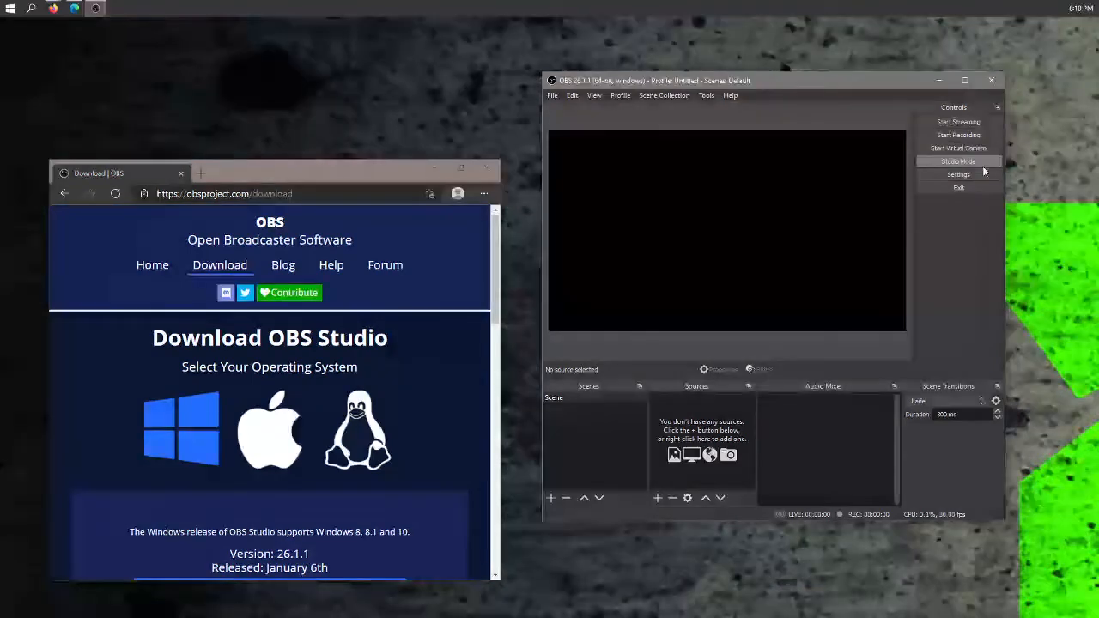
# - Open OBS Settings and set the Output recording format to mp4
pyautogui.click(994, 176)
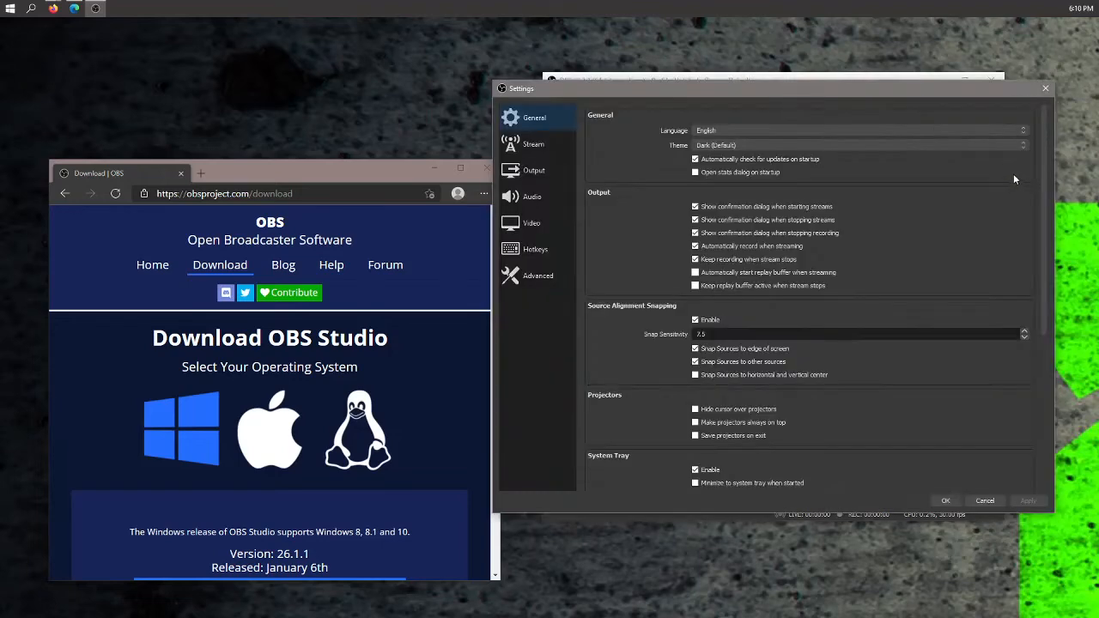
pyautogui.moveTo(974, 85)
pyautogui.mouseDown()
pyautogui.moveTo(1003, 288)
pyautogui.moveTo(982, 100)
pyautogui.mouseUp()
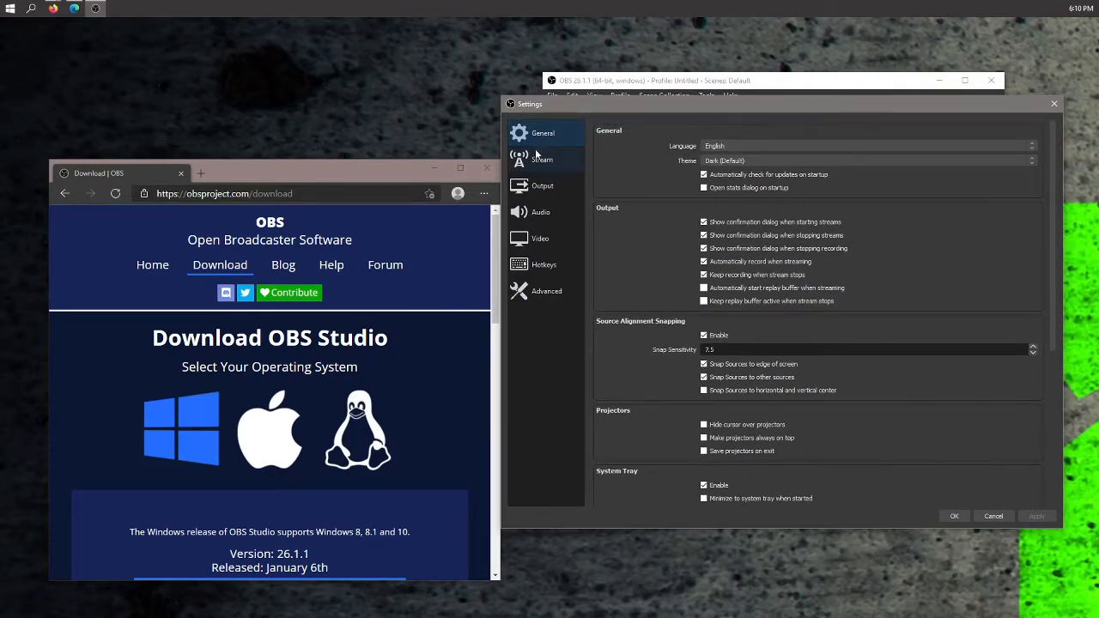
pyautogui.click(545, 188)
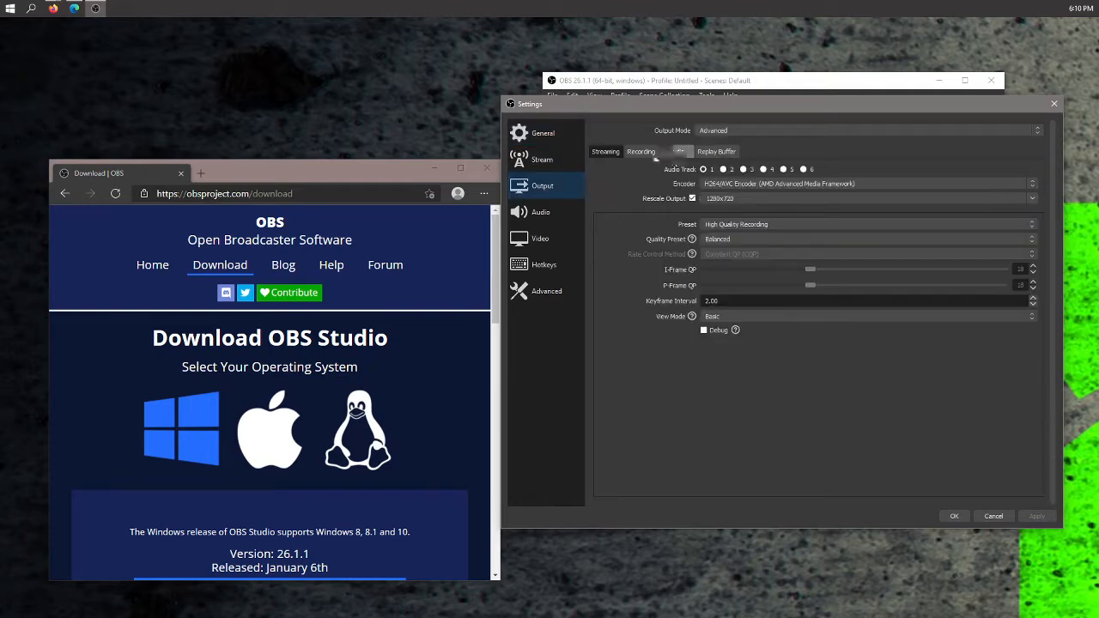
pyautogui.click(638, 154)
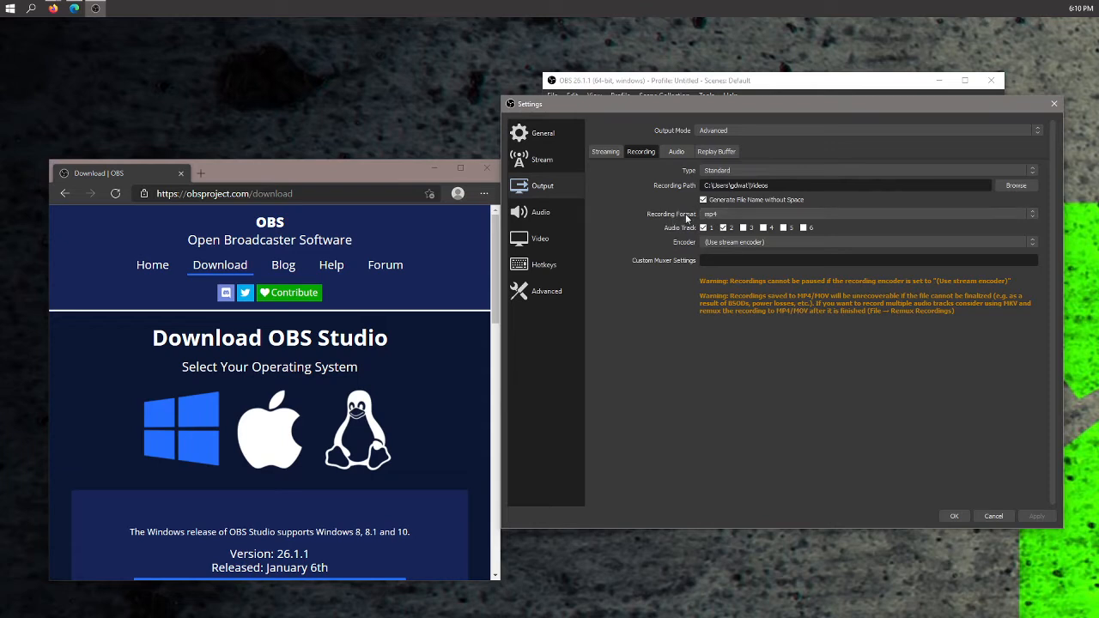
pyautogui.click(765, 214)
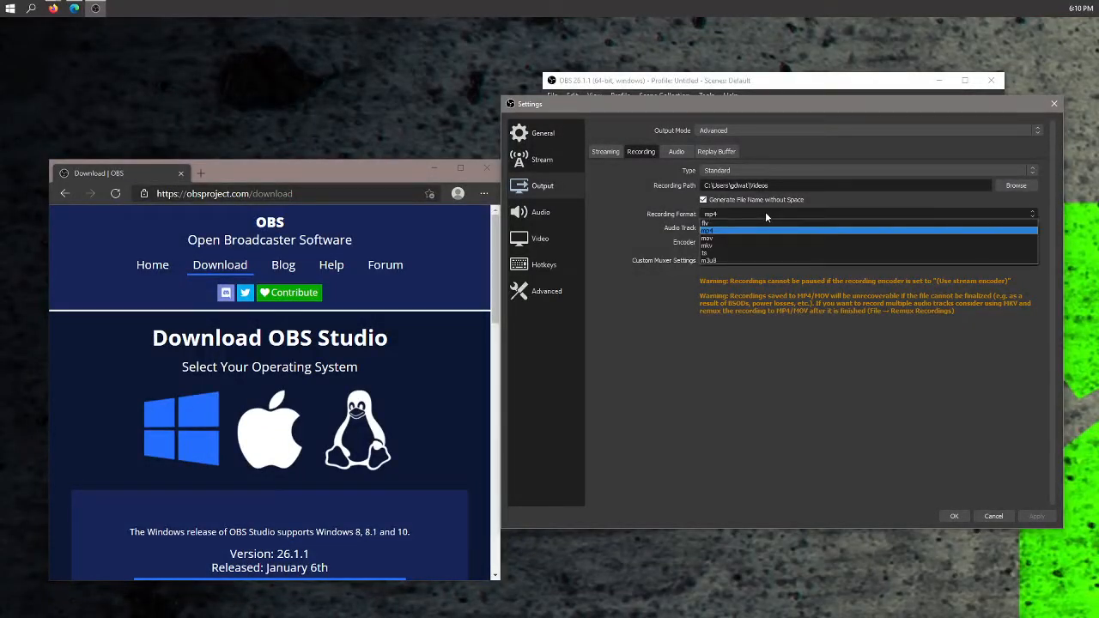
pyautogui.click(651, 224)
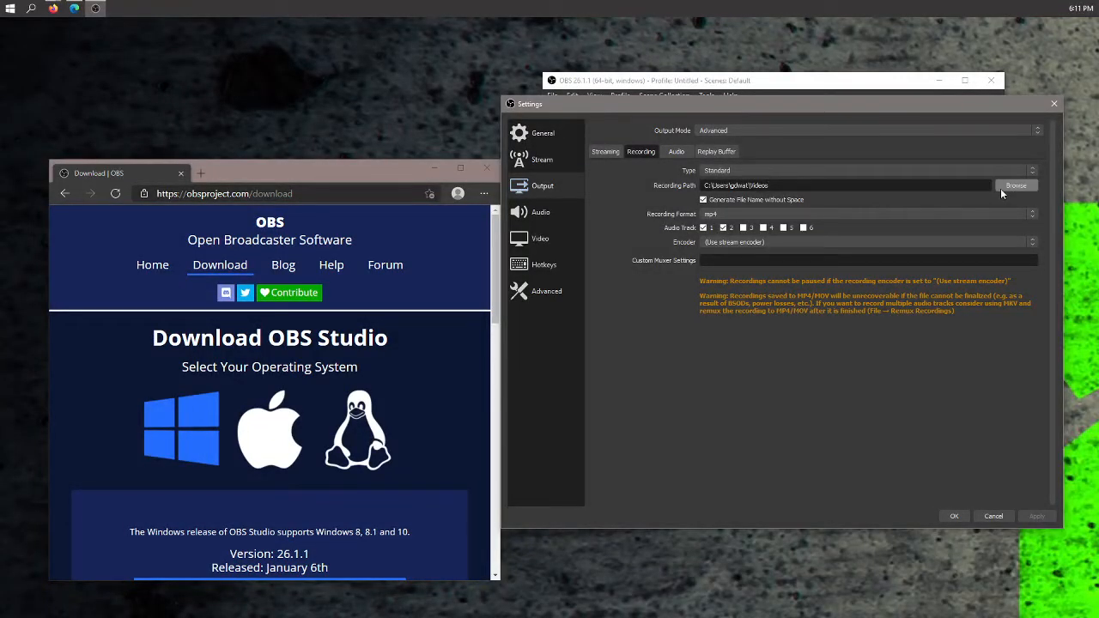
# - Review the hotkey list in Settings, then close the dialog without saving
pyautogui.click(550, 268)
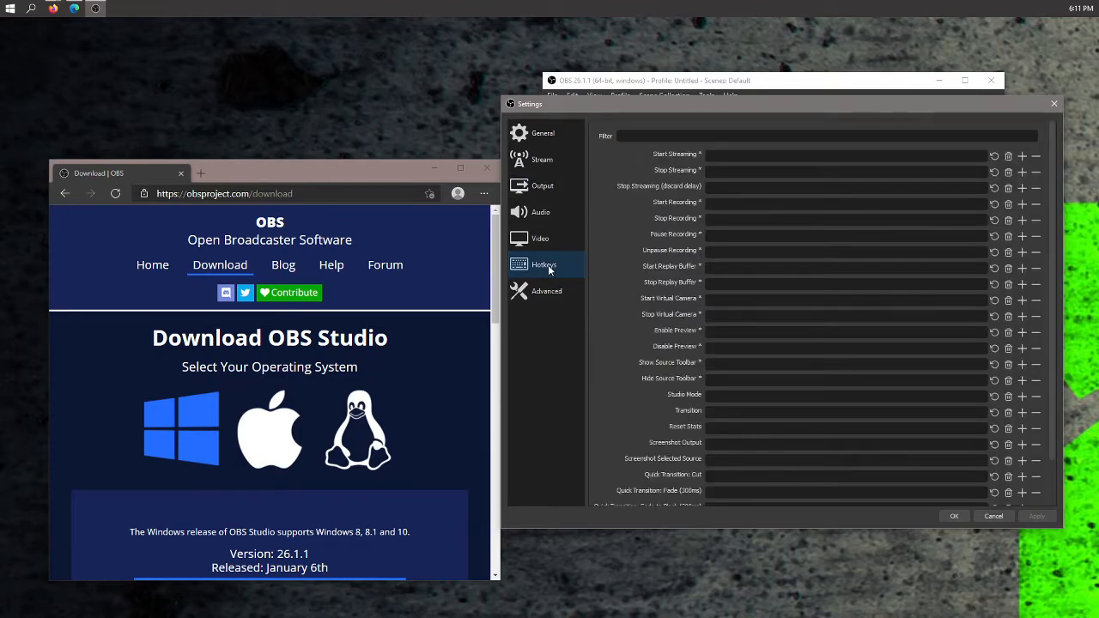
pyautogui.scroll(-1, 838, 266)
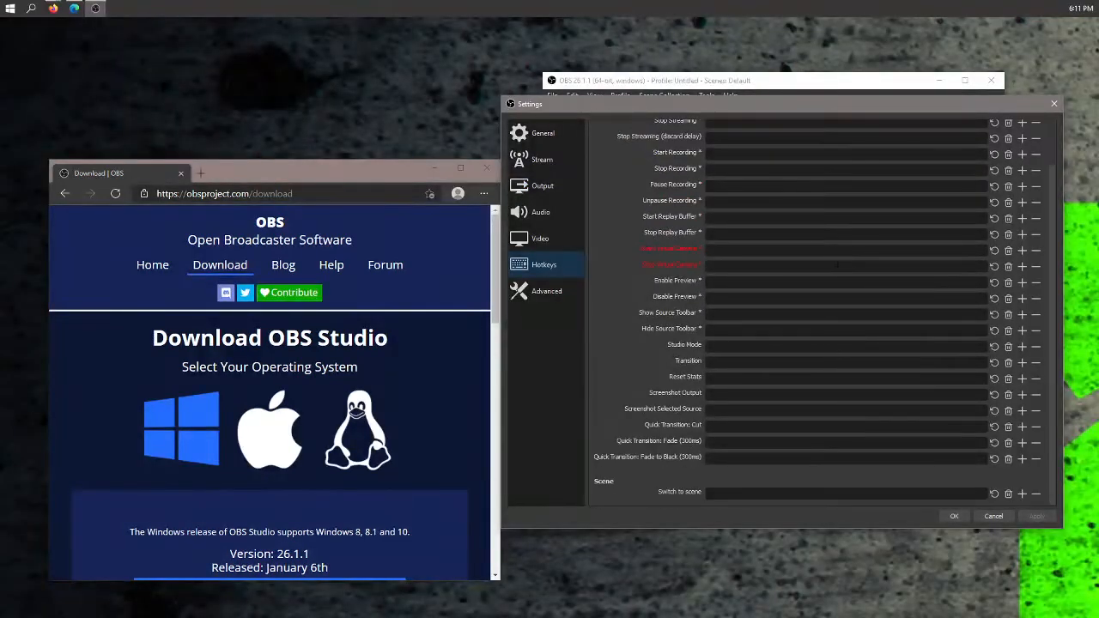
pyautogui.scroll(1, 838, 266)
pyautogui.scroll(-1, 804, 210)
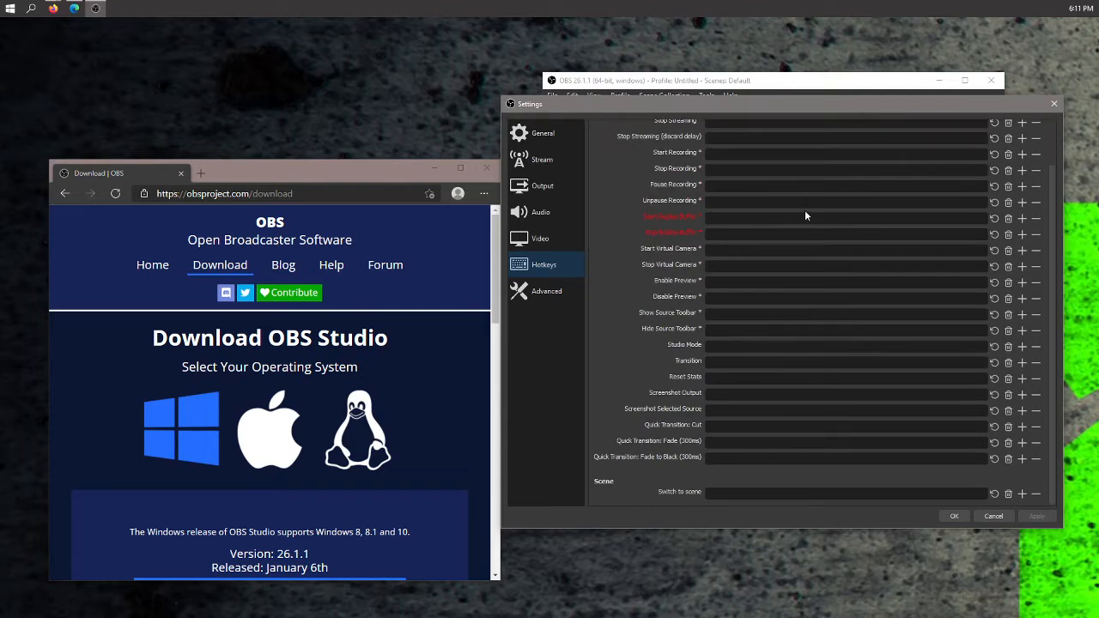
pyautogui.scroll(1, 805, 209)
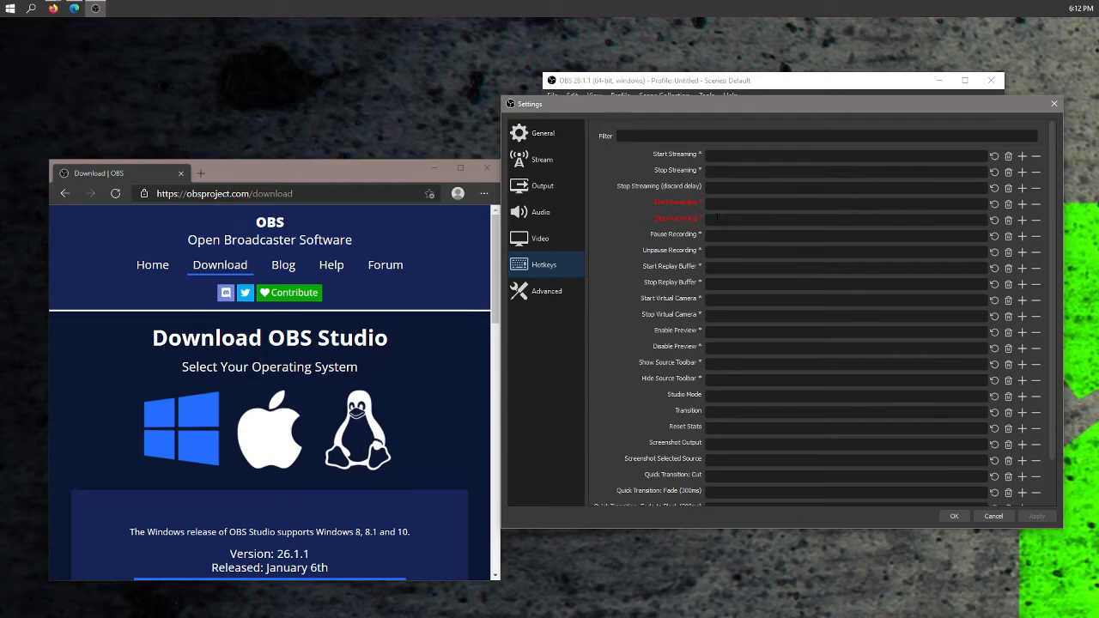
pyautogui.scroll(-1, 853, 307)
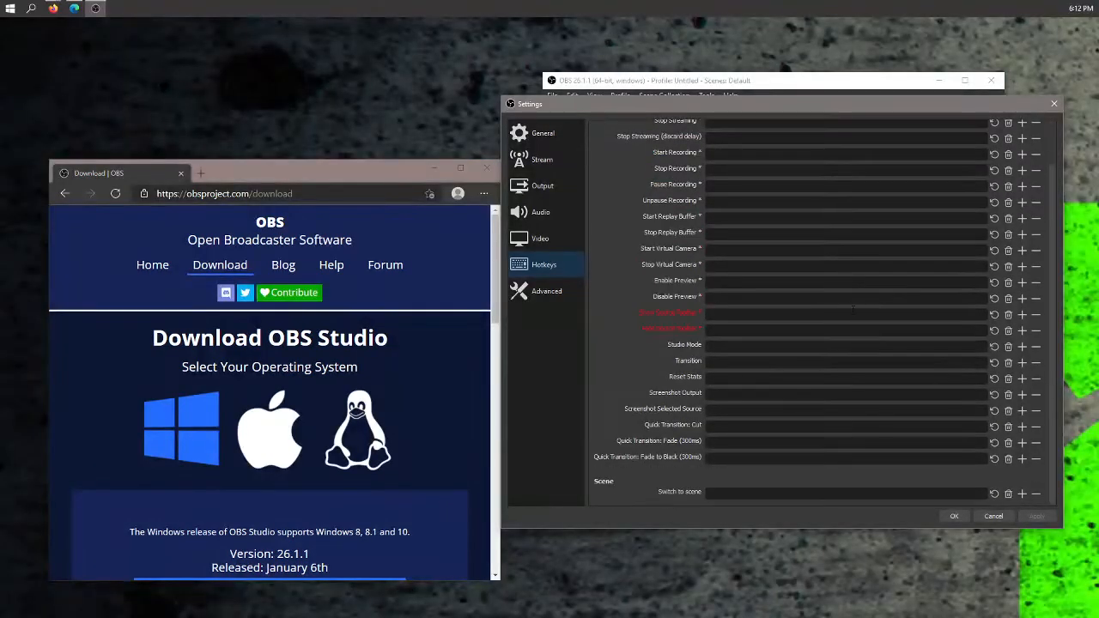
pyautogui.scroll(1, 857, 323)
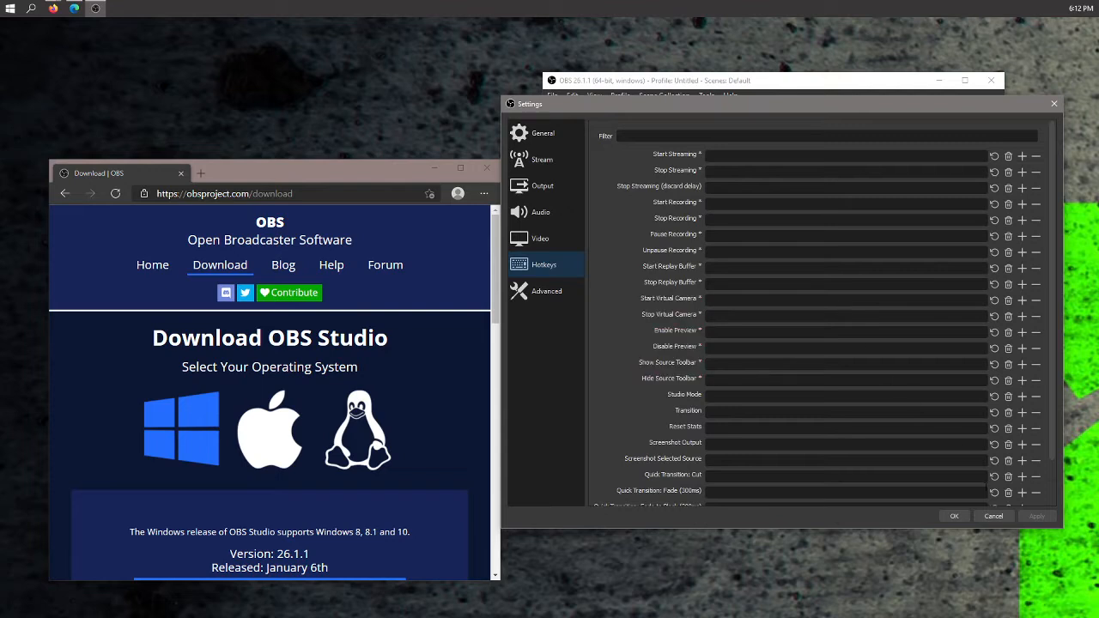
pyautogui.click(992, 517)
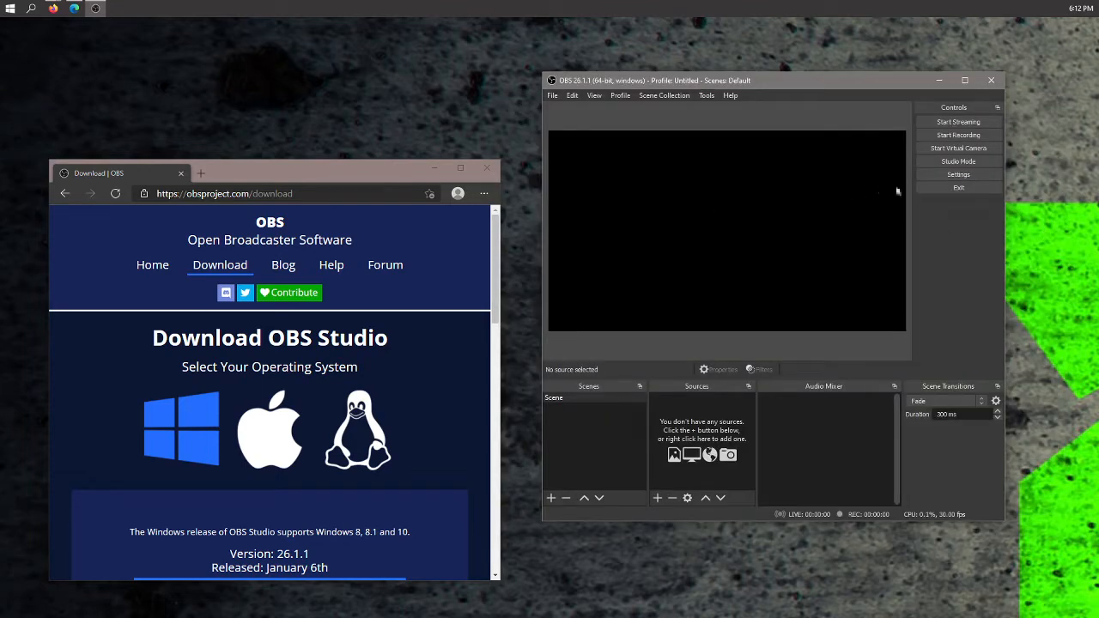
# - Rename the default scene to Record Zoom
pyautogui.moveTo(880, 78); pyautogui.dragTo(973, 26)
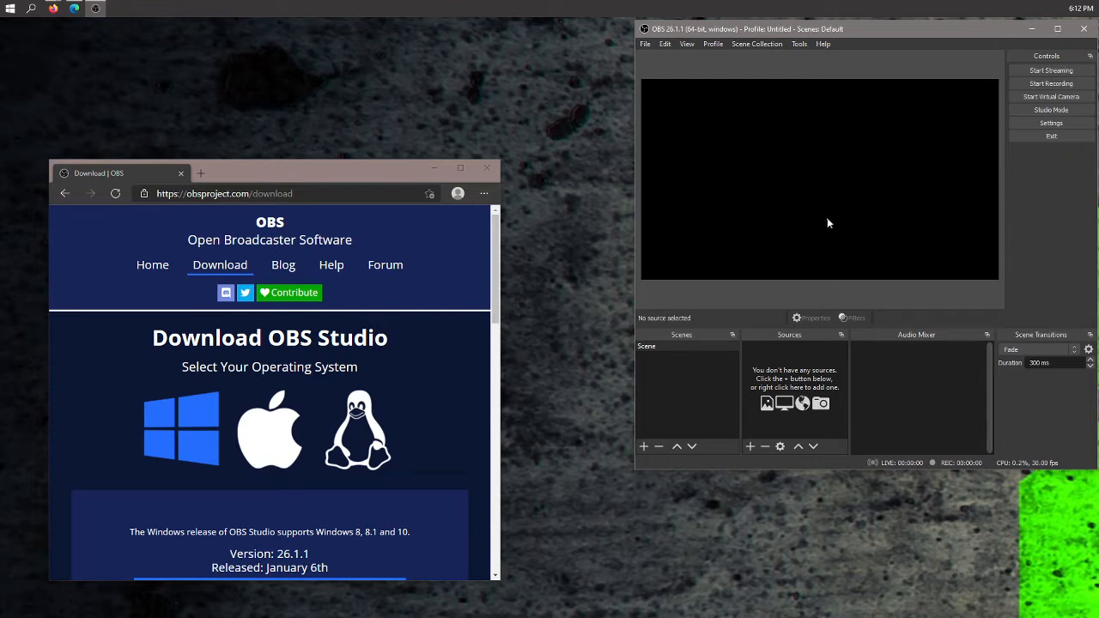
pyautogui.rightClick(655, 345)
pyautogui.click(695, 411)
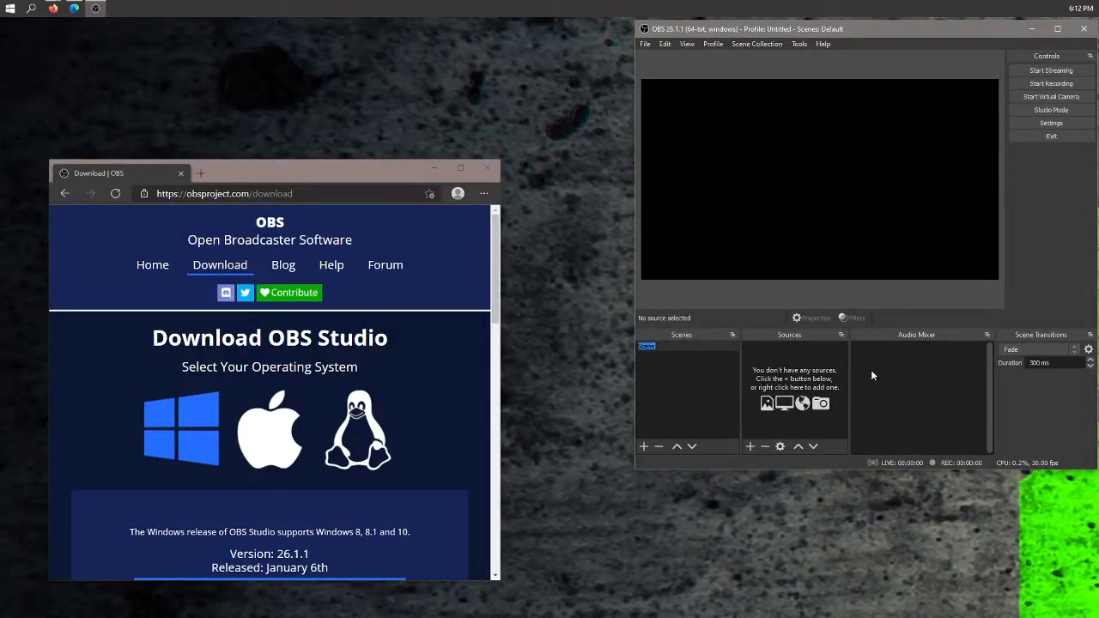
pyautogui.write('Record Zoom')
pyautogui.press('Return')
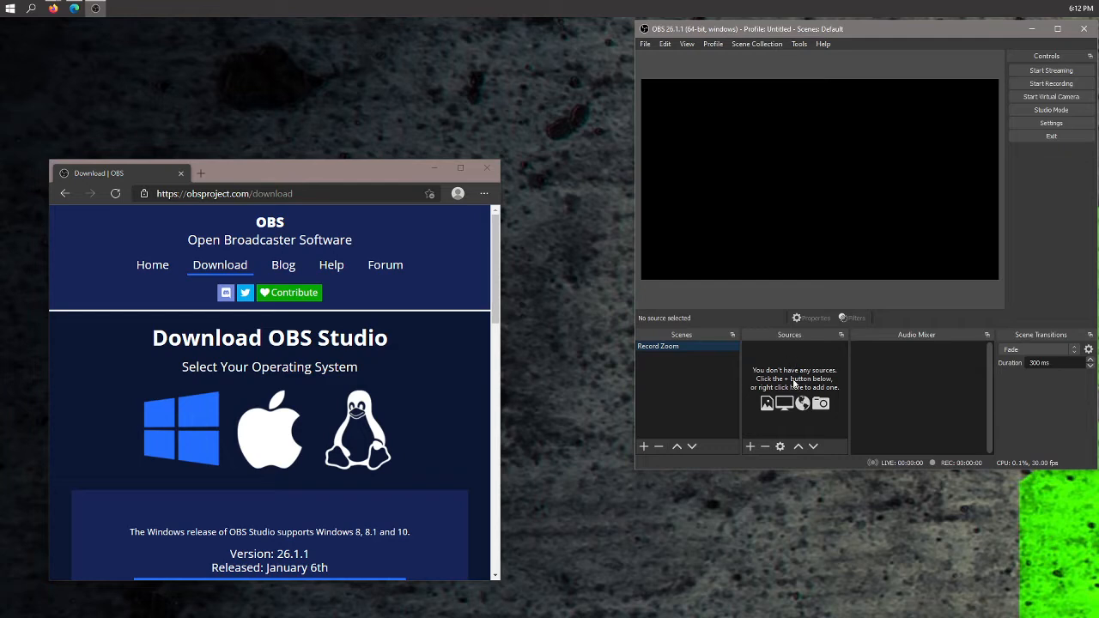
# - Open the list of source types to add in the Sources panel
pyautogui.click(749, 445)
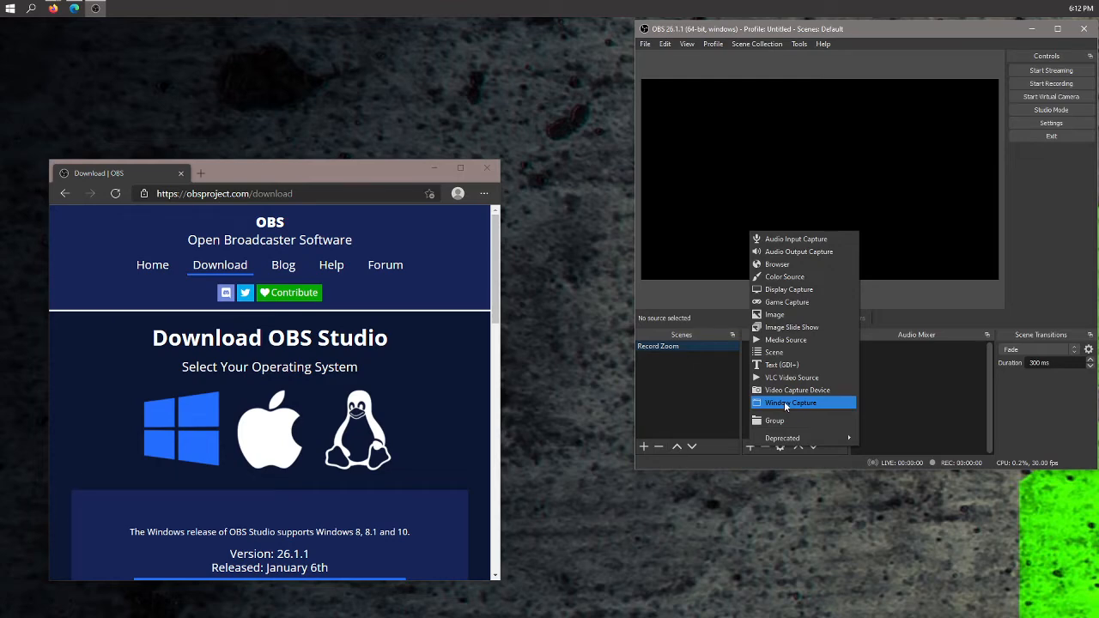
pyautogui.click(841, 516)
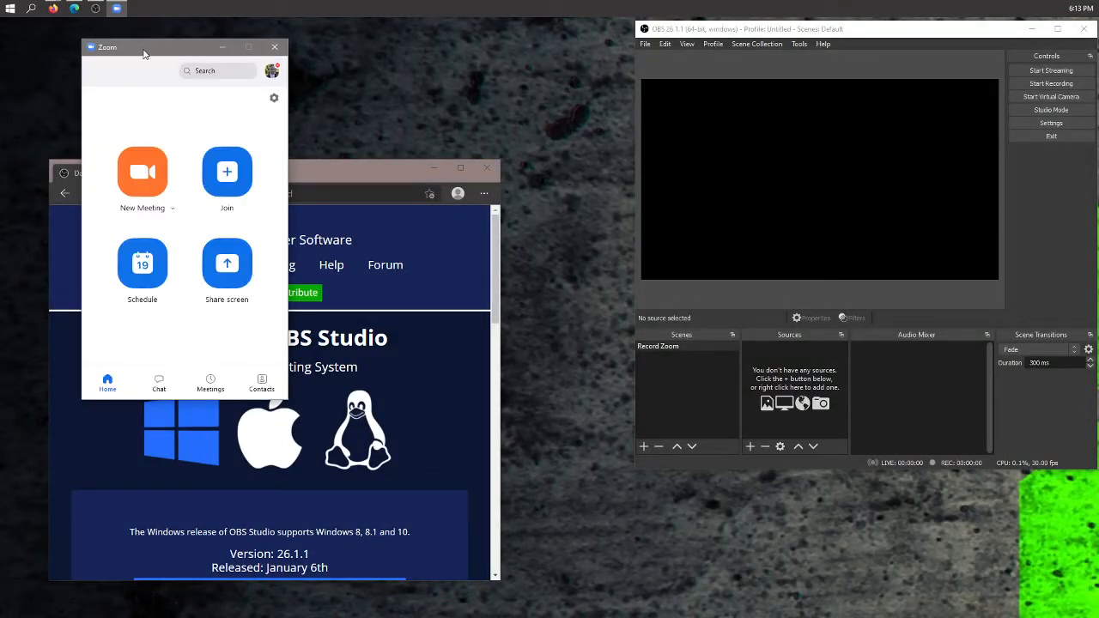
# - Start a new Zoom meeting and return to OBS
pyautogui.click(144, 178)
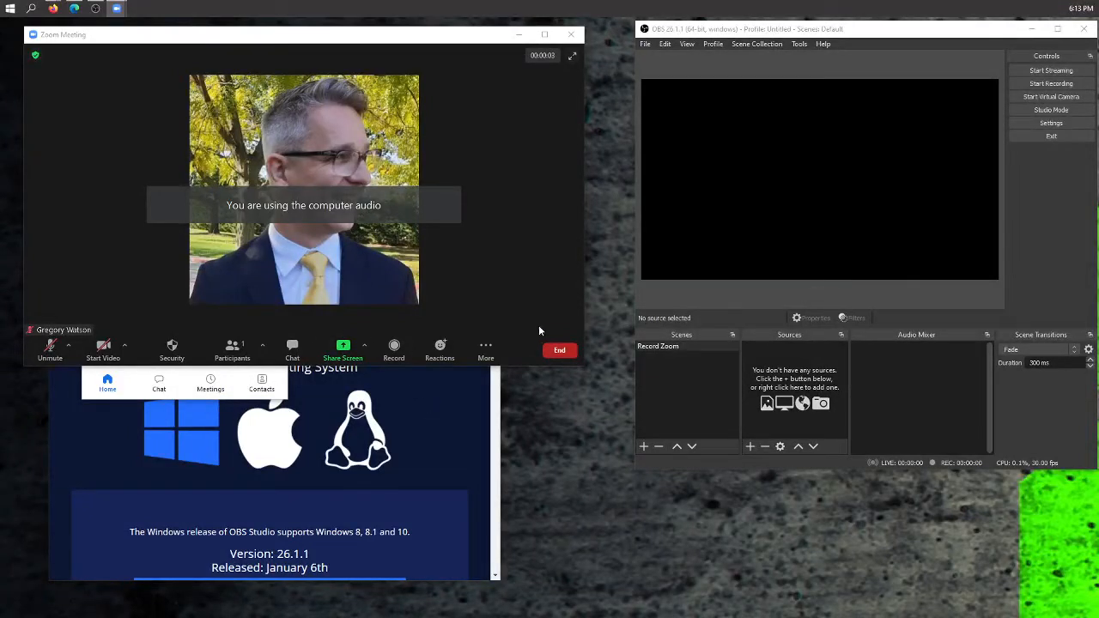
pyautogui.click(829, 196)
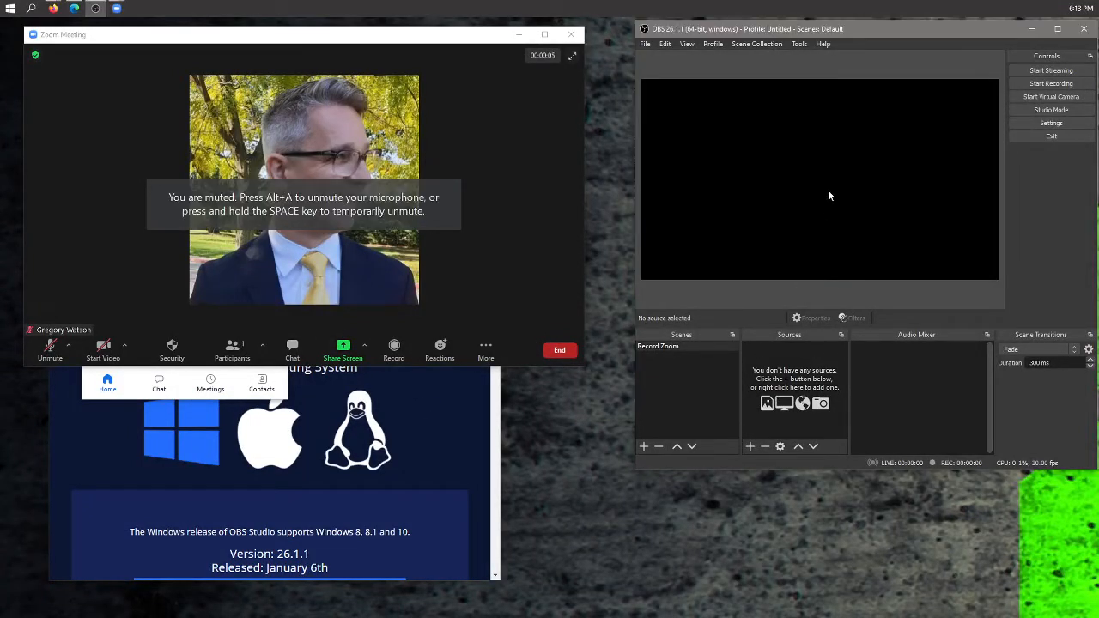
# - Add a new Window Capture source named Zoom Meeting to the Record Zoom scene
pyautogui.click(751, 447)
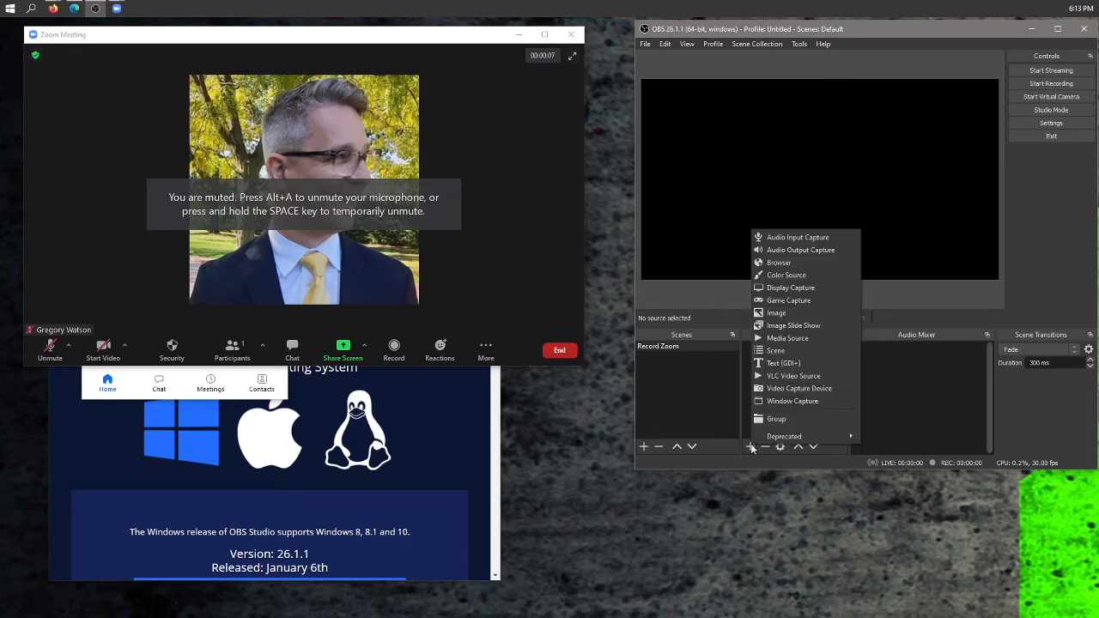
pyautogui.click(793, 402)
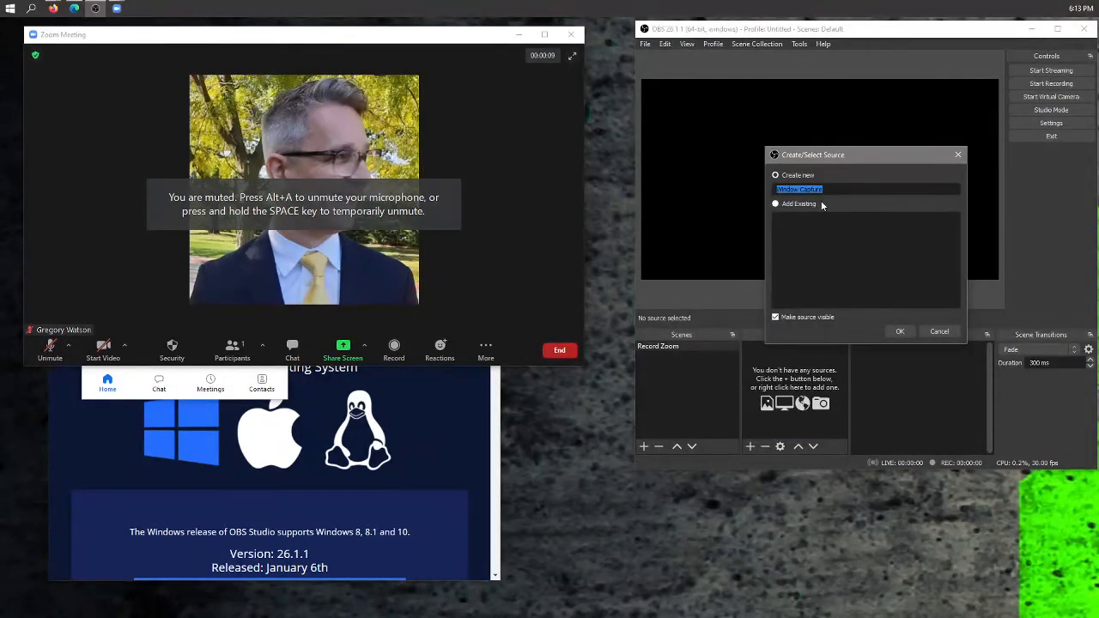
pyautogui.write('Zoom M')
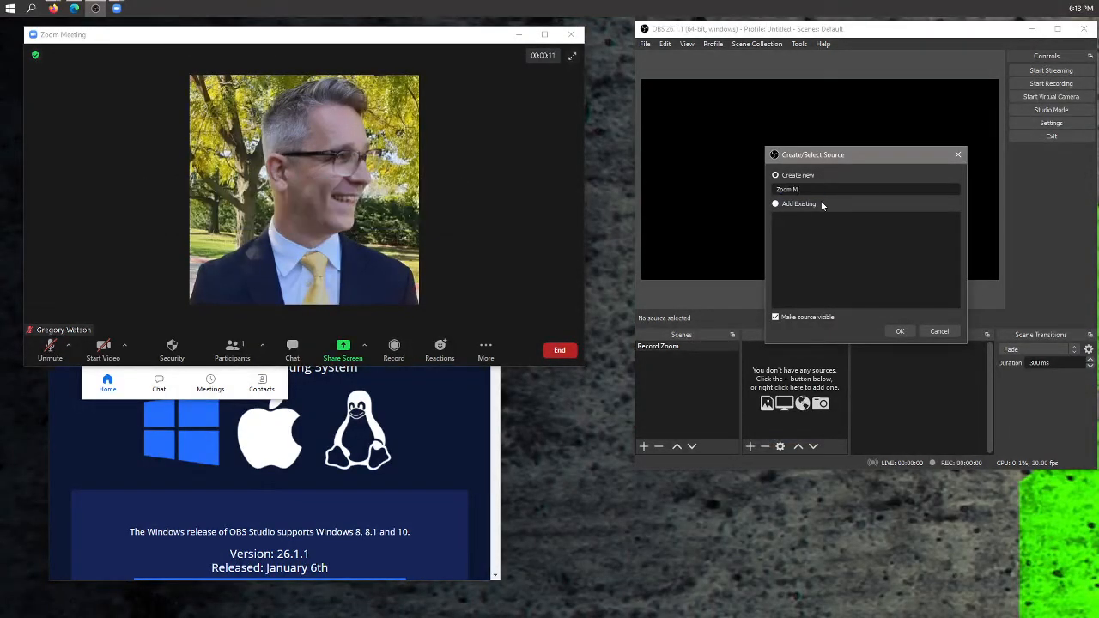
pyautogui.write('eeting')
pyautogui.click(900, 332)
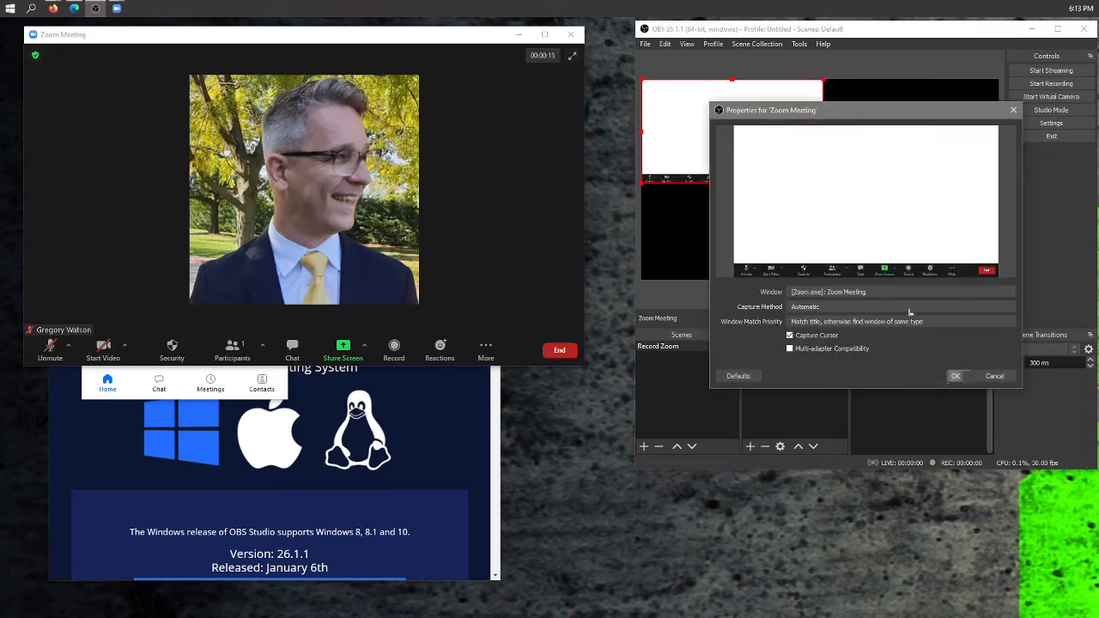
# - Select [Zoom.exe]: Zoom Meeting as the window to capture, and nudge the meeting window into place
pyautogui.click(818, 294)
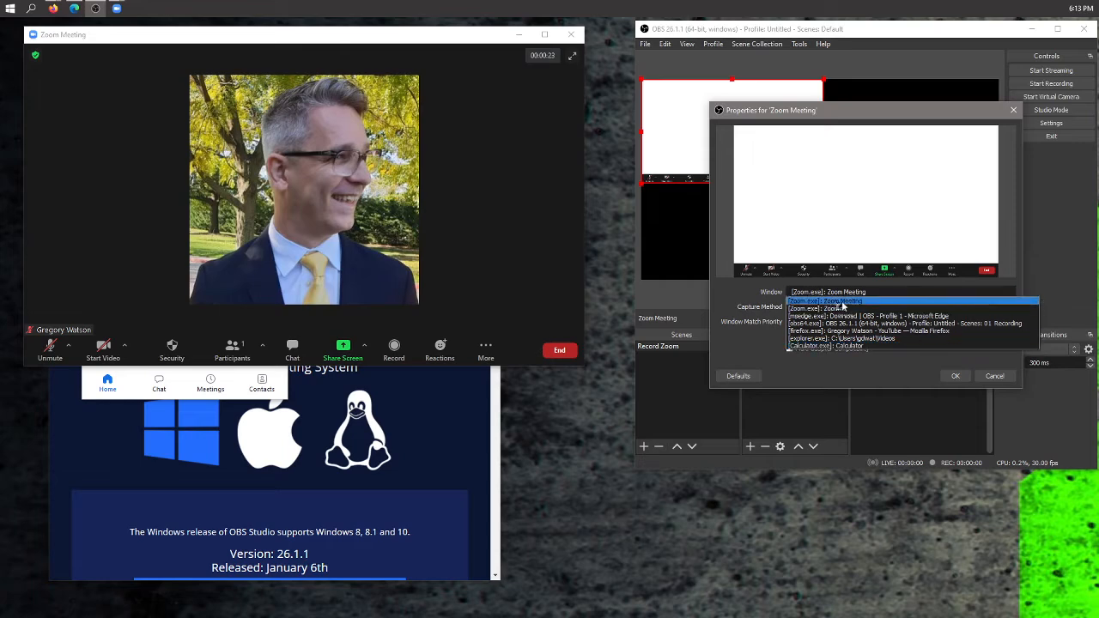
pyautogui.click(813, 310)
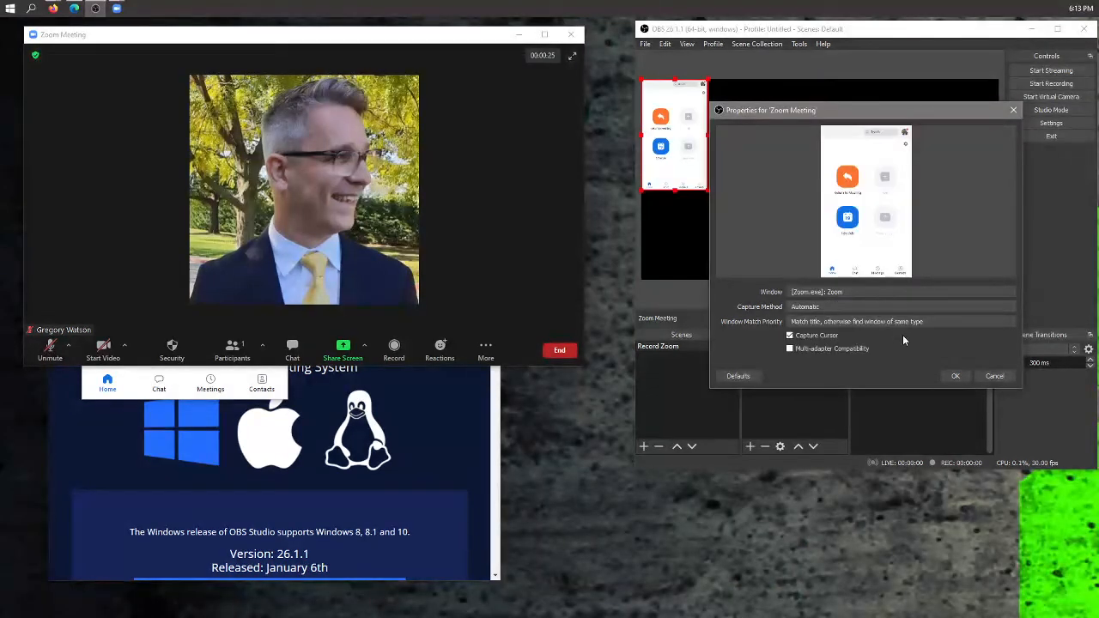
pyautogui.click(836, 293)
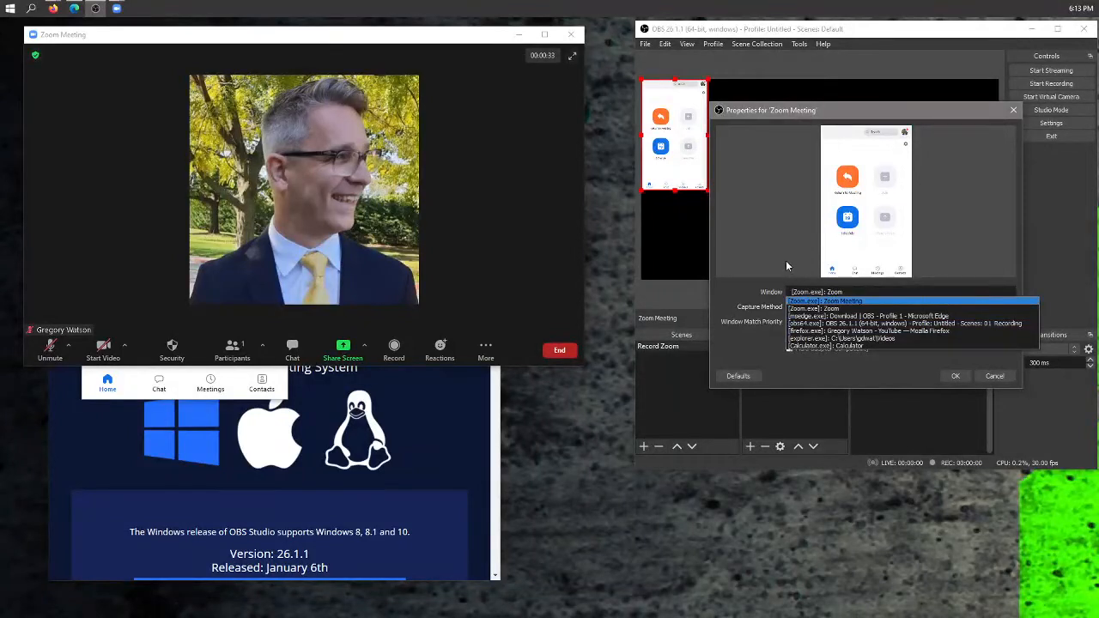
pyautogui.click(829, 302)
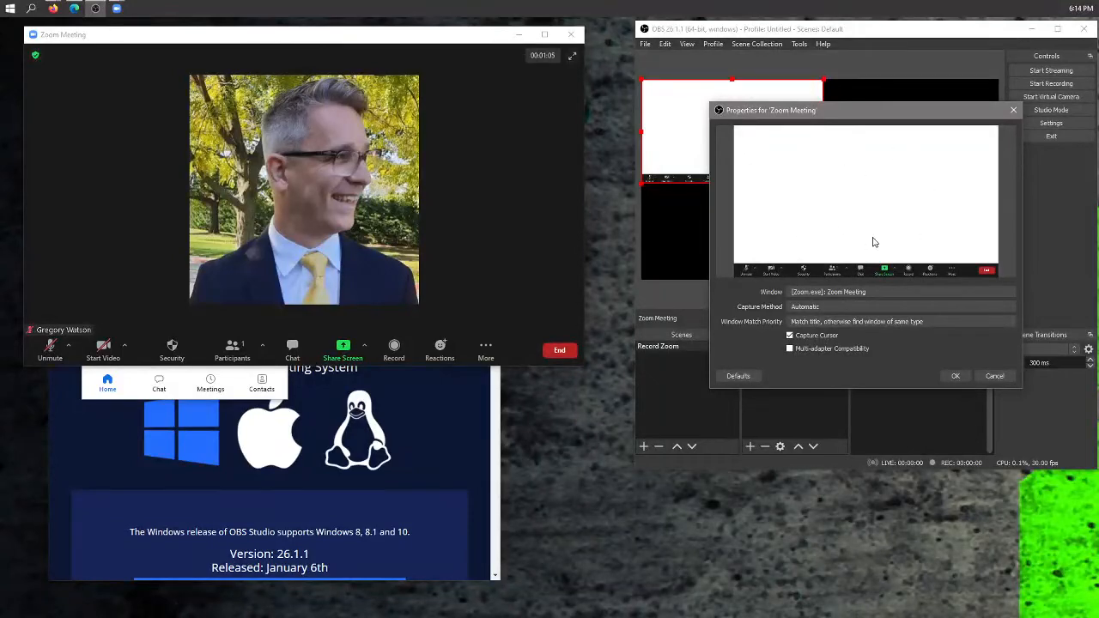
pyautogui.click(373, 40)
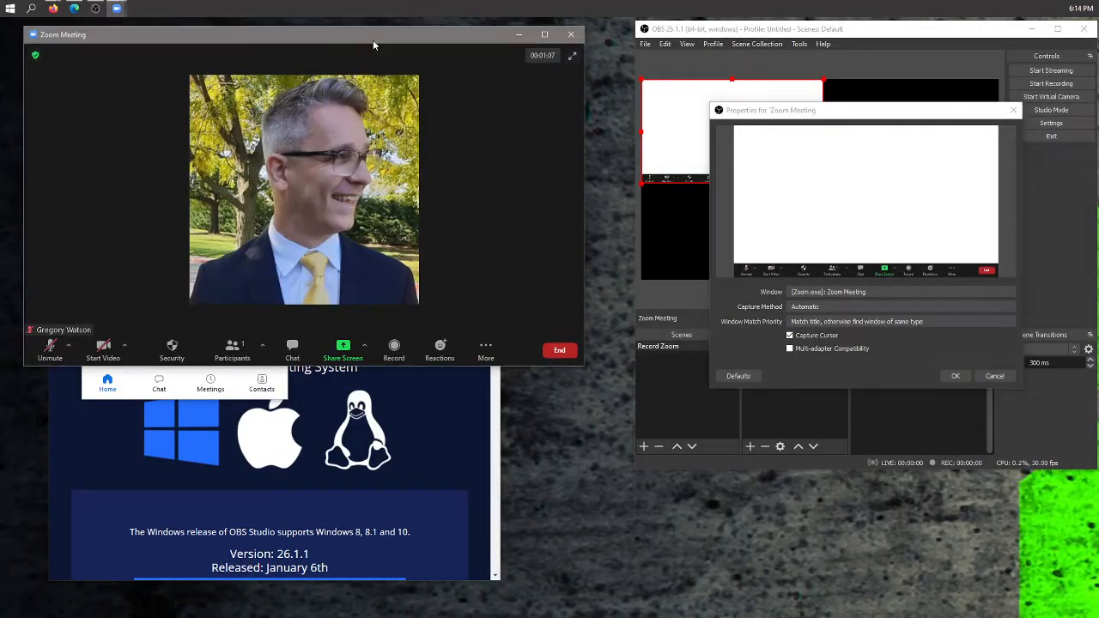
pyautogui.moveTo(373, 39)
pyautogui.mouseDown()
pyautogui.moveTo(418, 44)
pyautogui.moveTo(392, 35)
pyautogui.mouseUp()
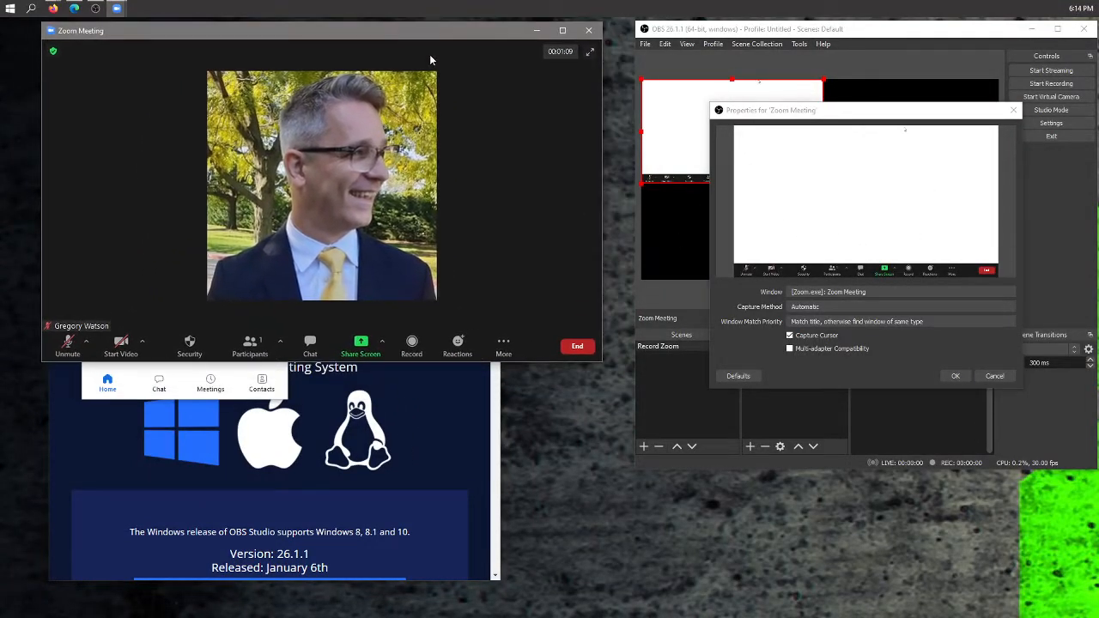
# - Set the capture method to Windows Graphics Capture (Windows 10 1903 and up) and confirm the source properties
pyautogui.click(812, 307)
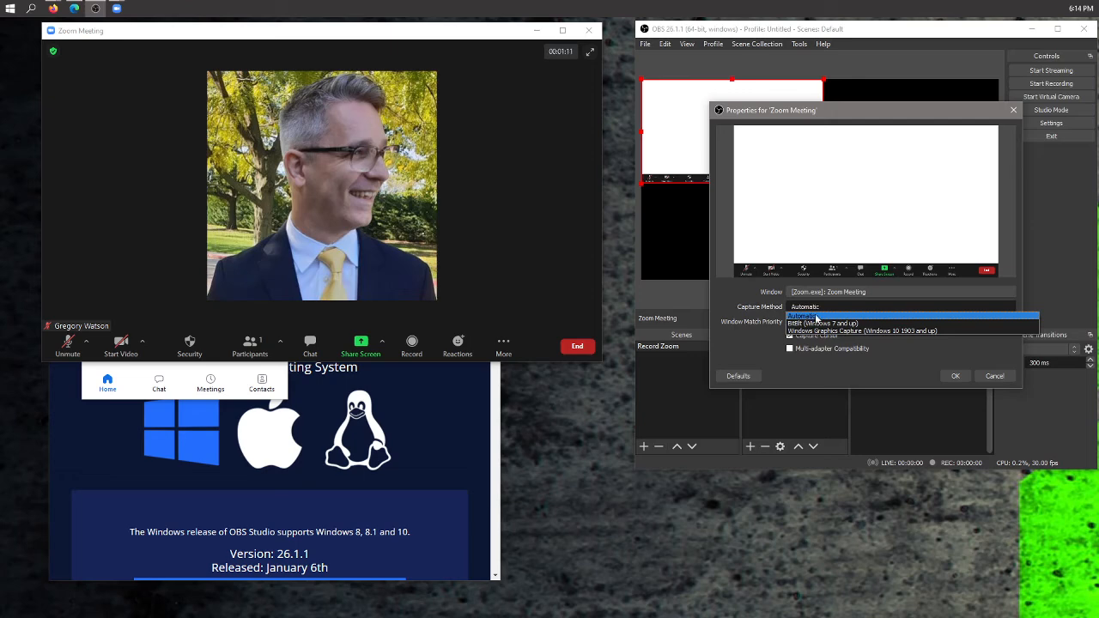
pyautogui.click(862, 331)
pyautogui.click(820, 321)
pyautogui.click(820, 332)
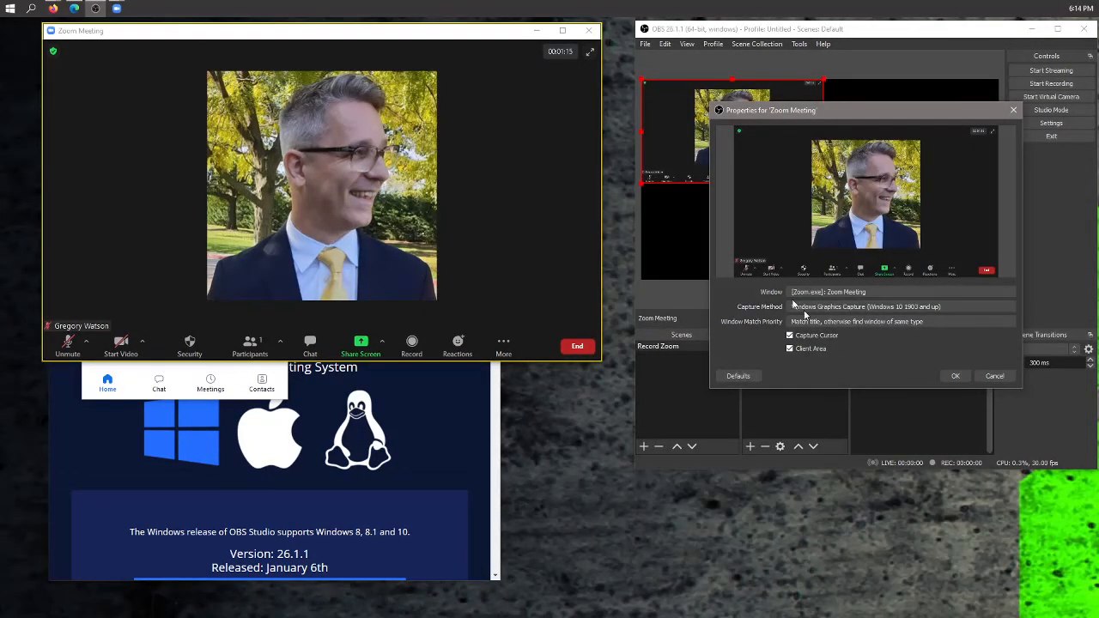
pyautogui.moveTo(856, 115); pyautogui.dragTo(778, 144)
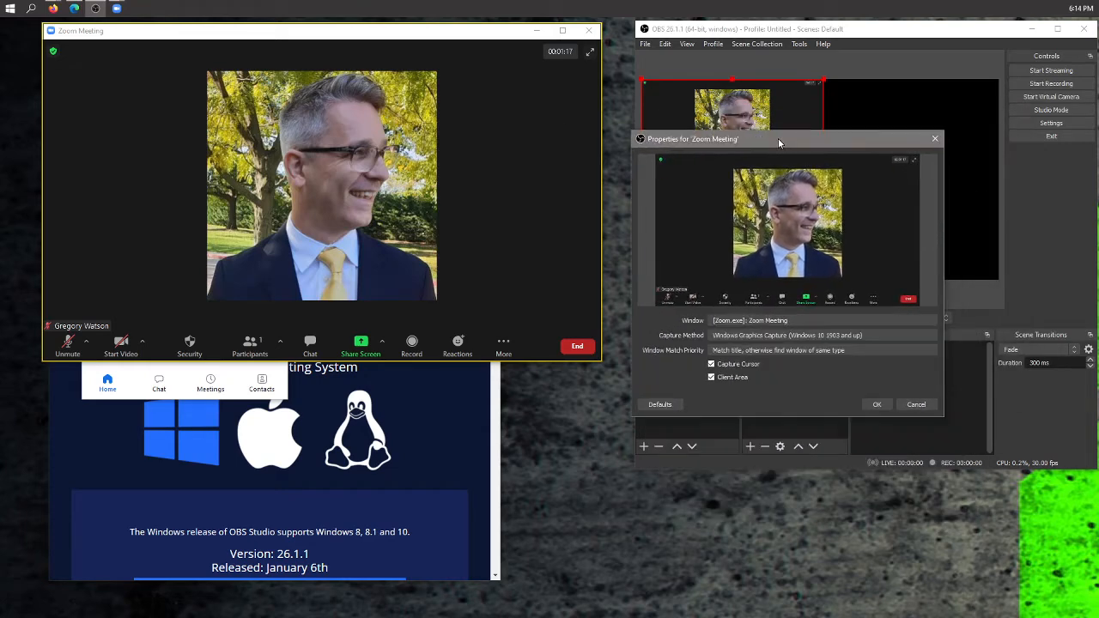
pyautogui.moveTo(436, 34); pyautogui.dragTo(445, 42)
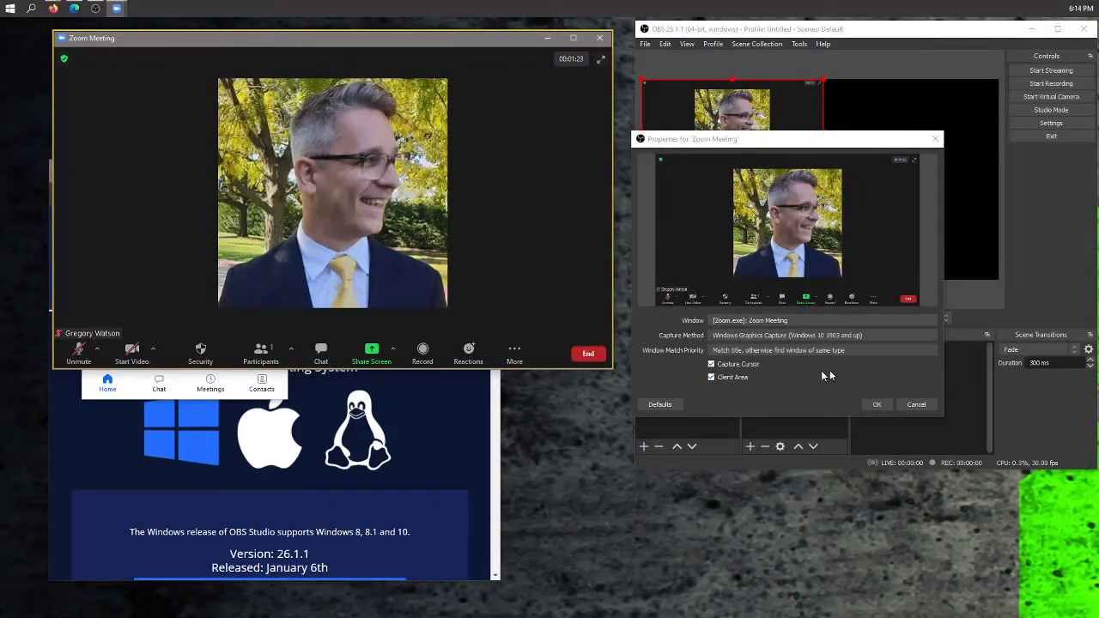
pyautogui.click(876, 406)
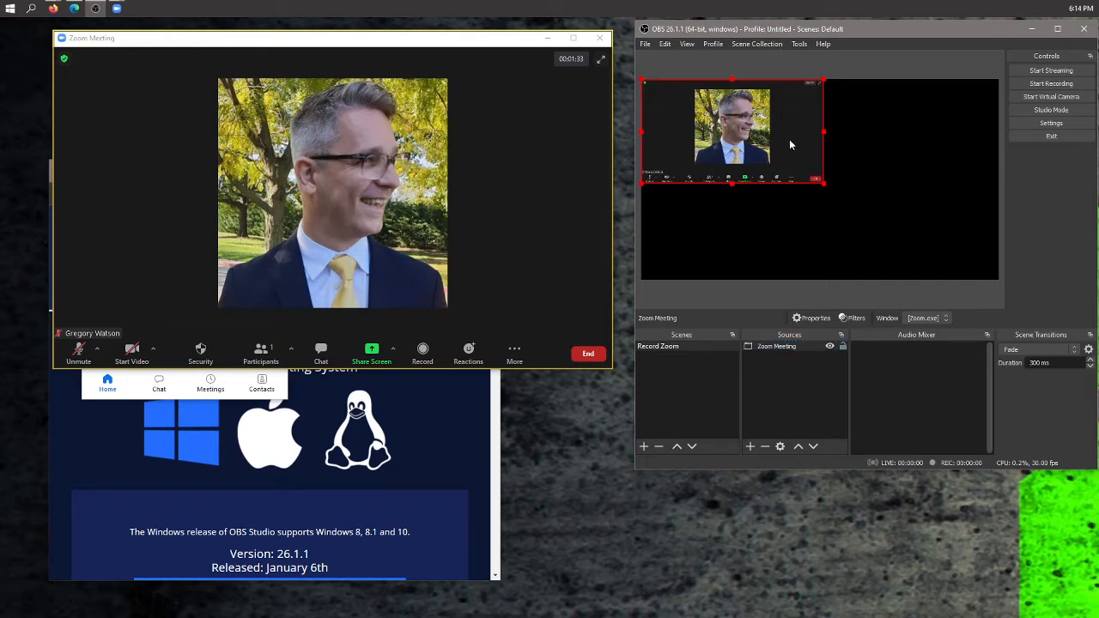
# - Fit the Zoom Meeting source to the screen using its transform options
pyautogui.rightClick(791, 143)
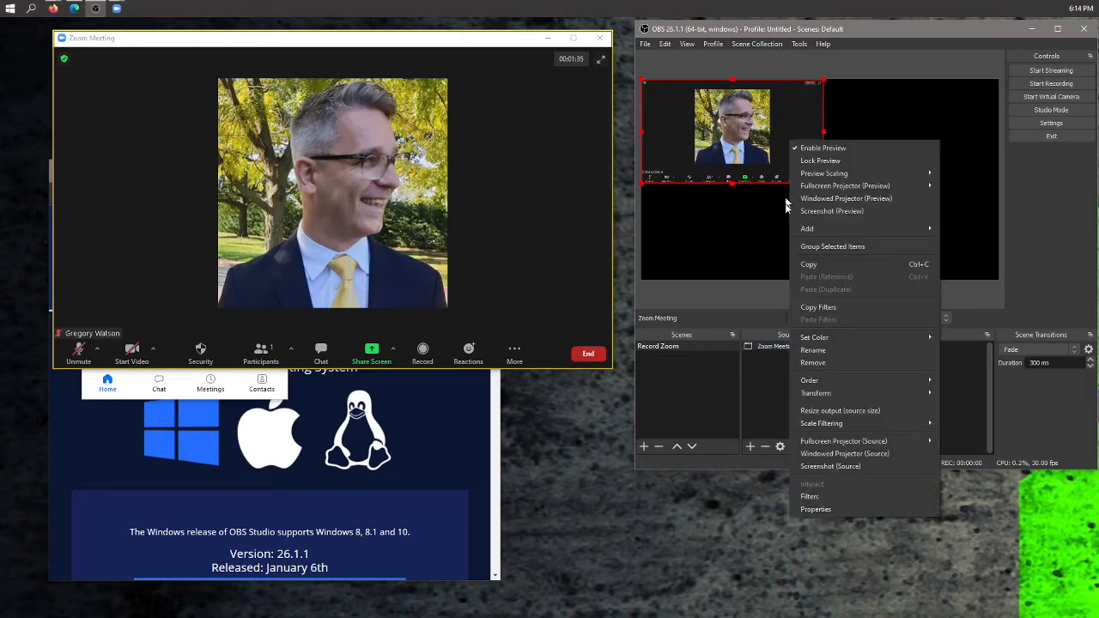
pyautogui.click(782, 402)
pyautogui.rightClick(786, 347)
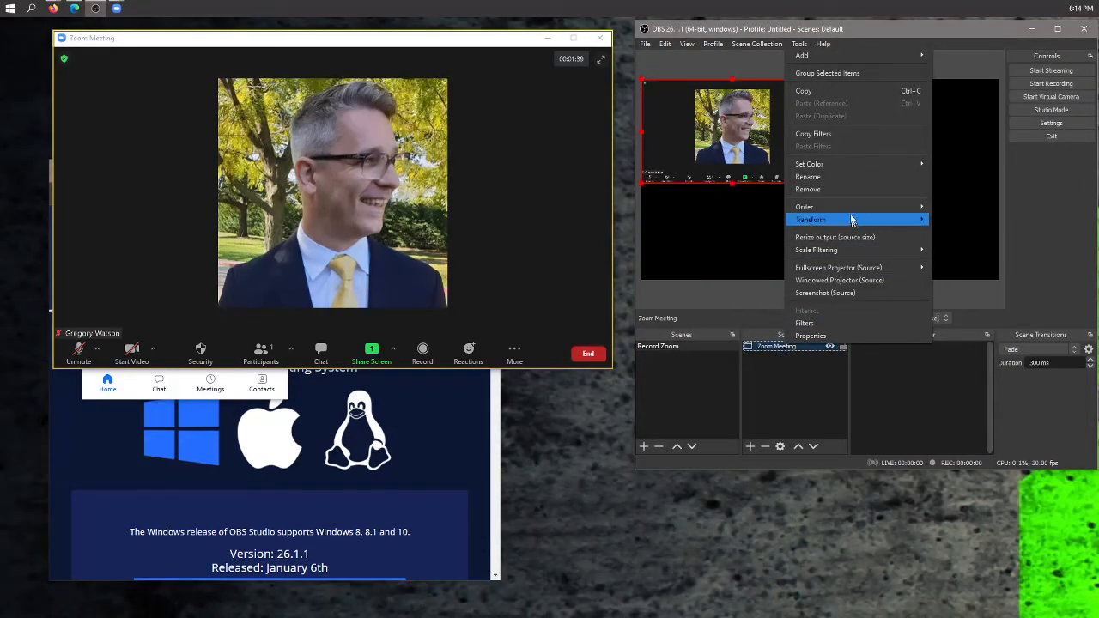
pyautogui.moveTo(849, 222)
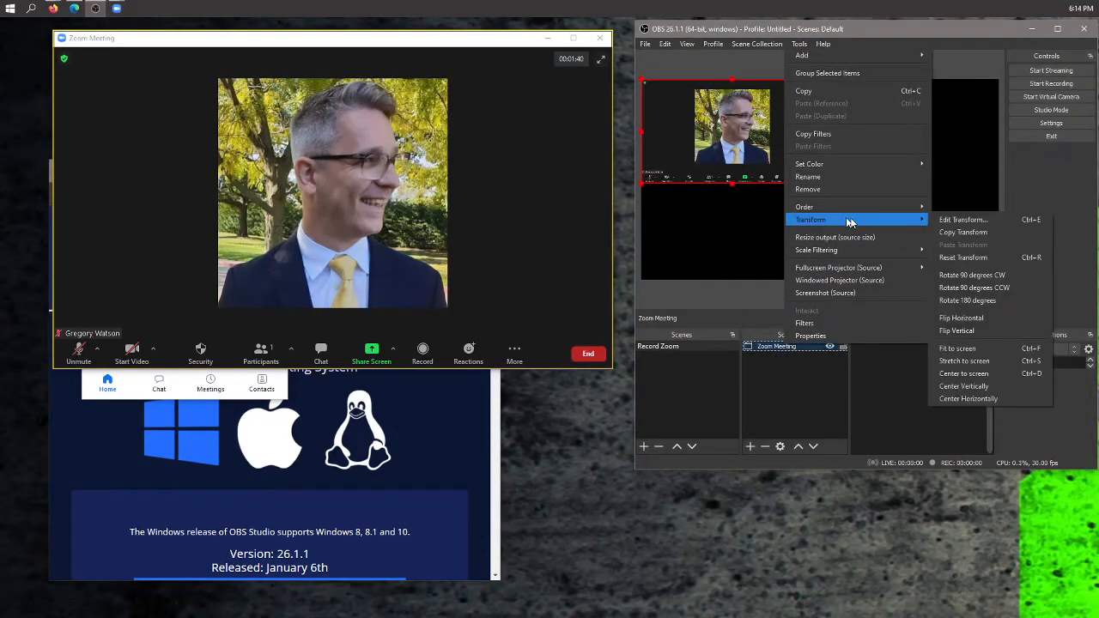
pyautogui.click(989, 350)
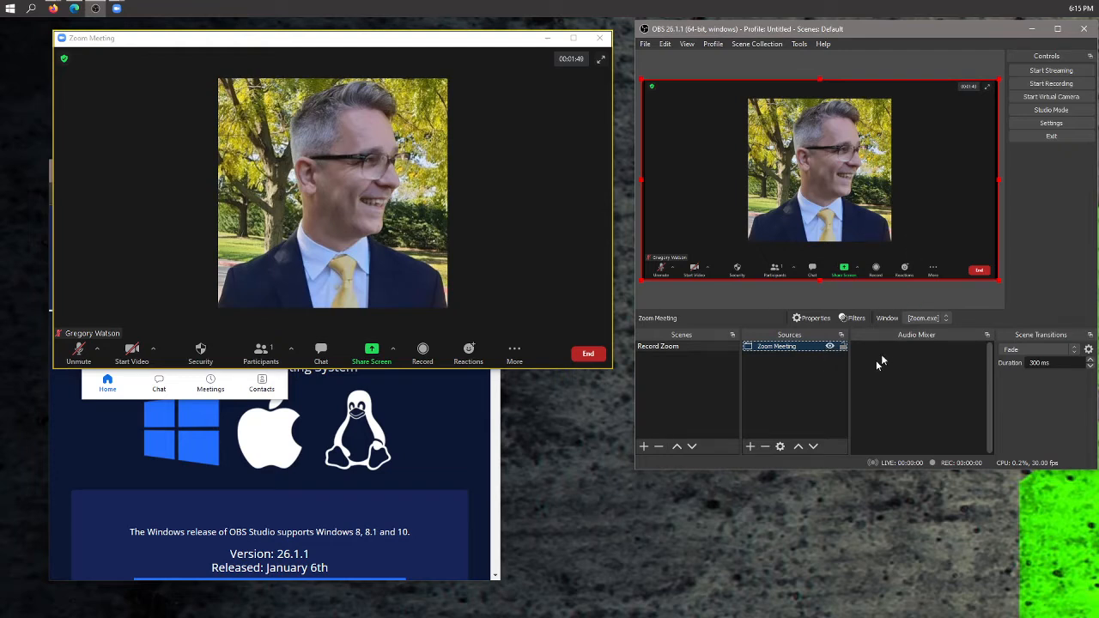
# - Lock the Zoom Meeting source, toggle its visibility off and on, and shrink the Zoom meeting window slightly
pyautogui.click(843, 346)
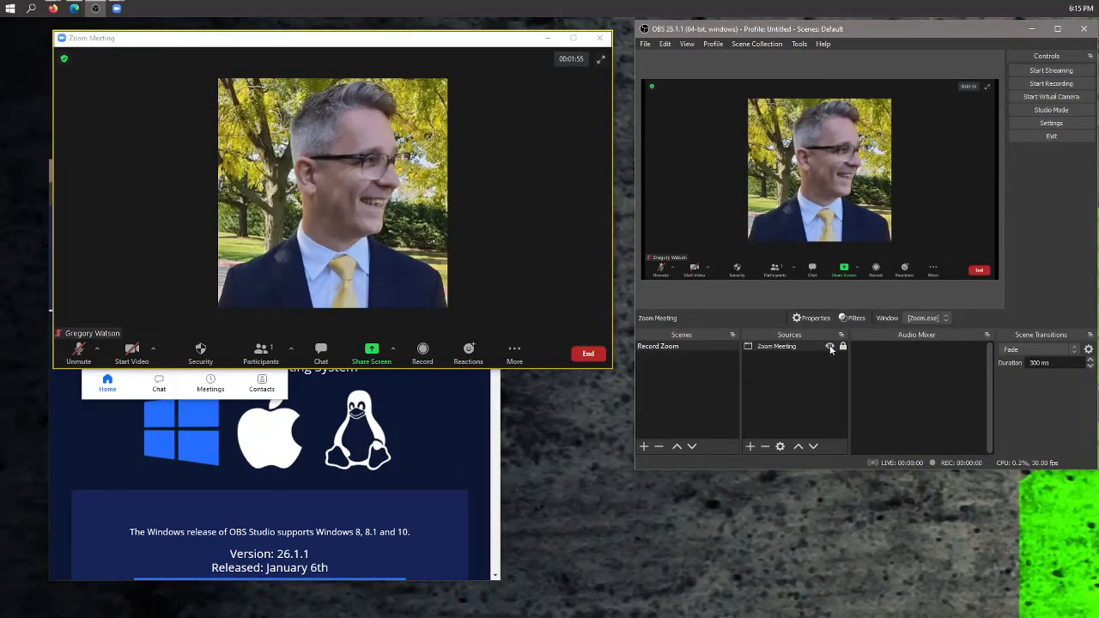
pyautogui.click(829, 348)
pyautogui.click(829, 348)
pyautogui.click(830, 344)
pyautogui.click(830, 347)
pyautogui.moveTo(611, 369); pyautogui.dragTo(568, 349)
pyautogui.click(805, 371)
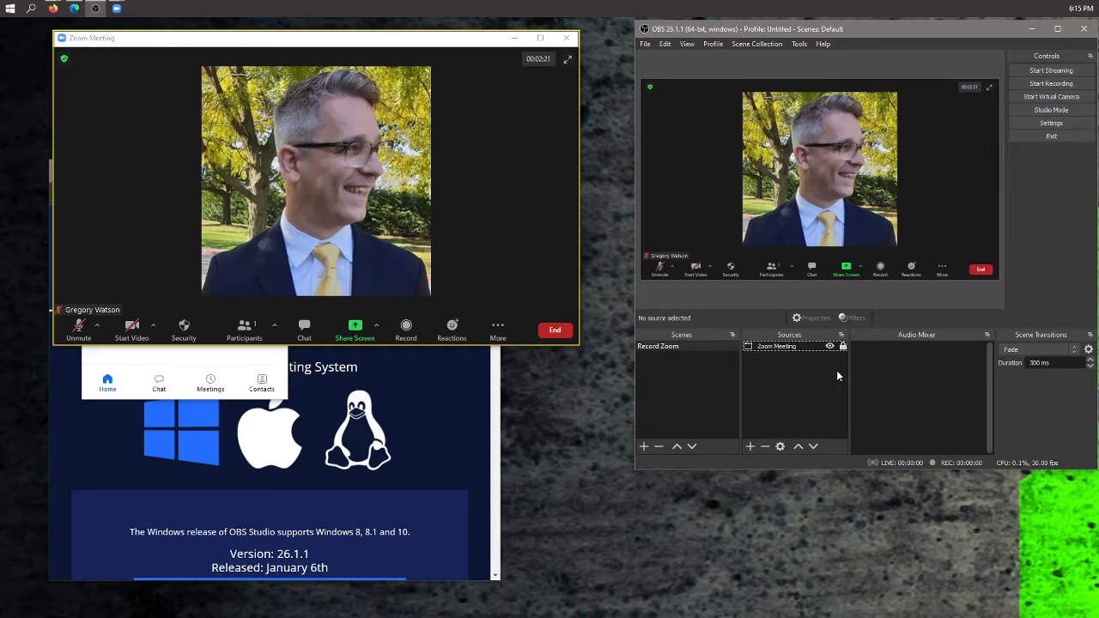
# - Add an Audio Output Capture source using the Default device
pyautogui.click(750, 446)
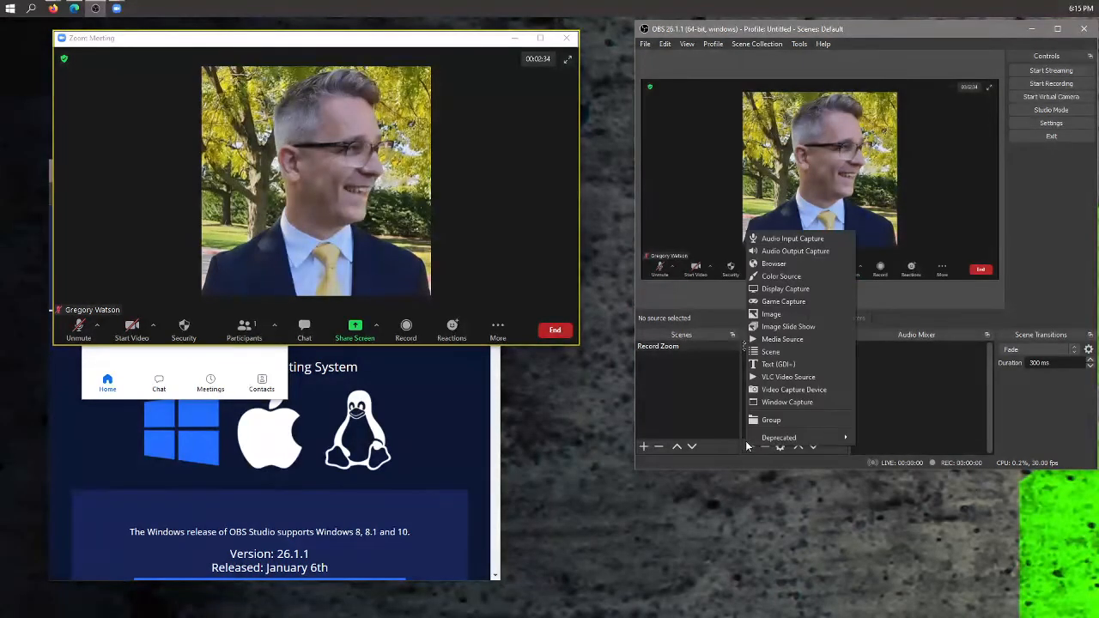
pyautogui.click(806, 250)
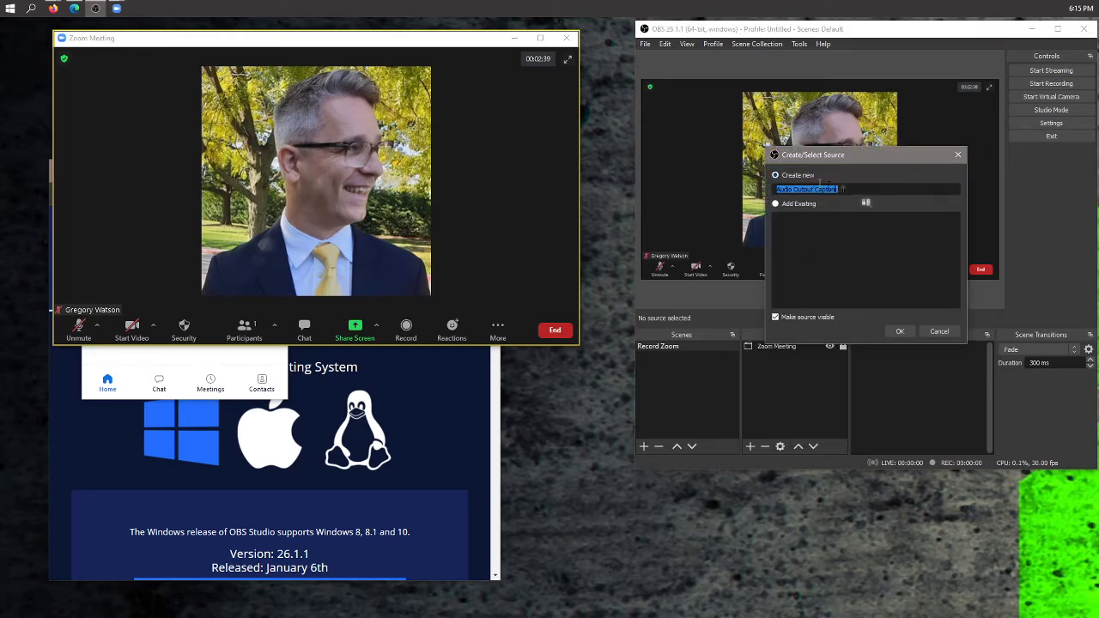
pyautogui.click(901, 332)
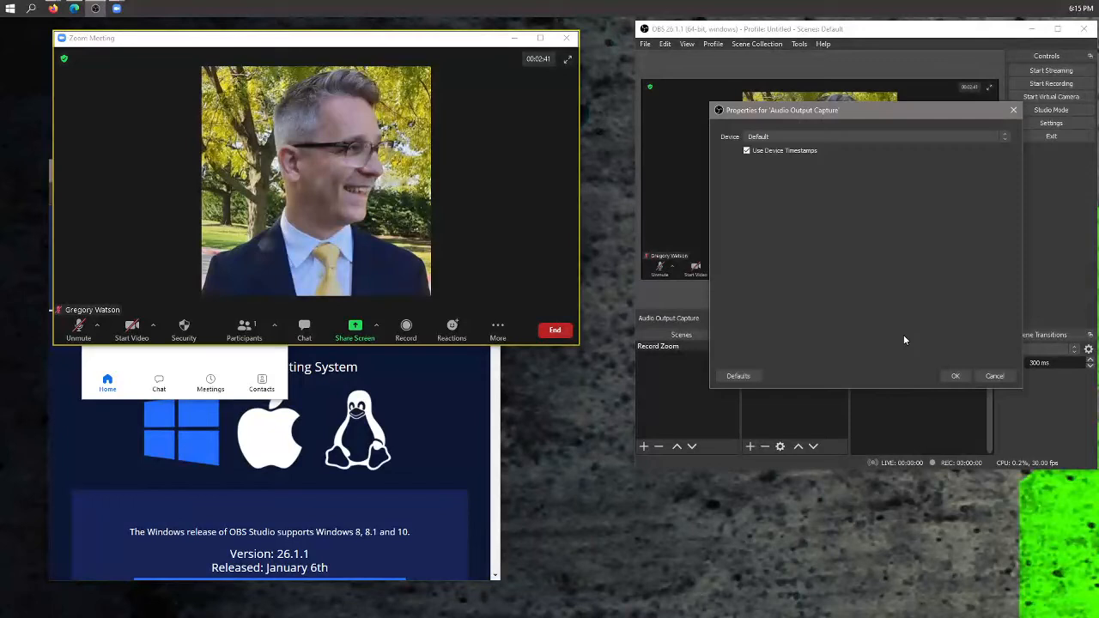
pyautogui.click(790, 137)
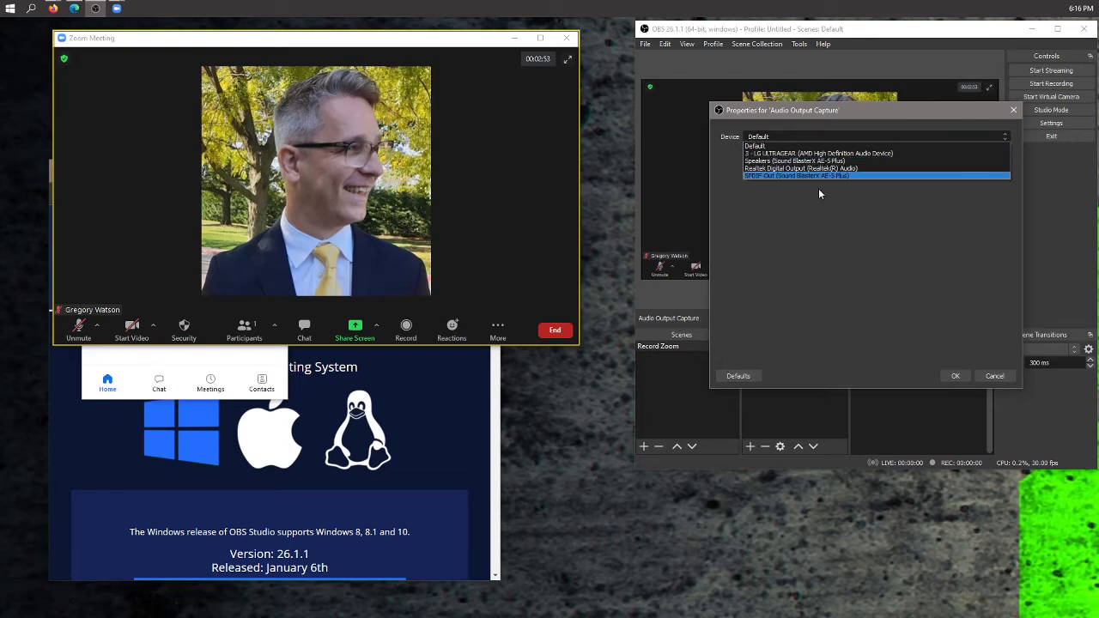
pyautogui.click(833, 253)
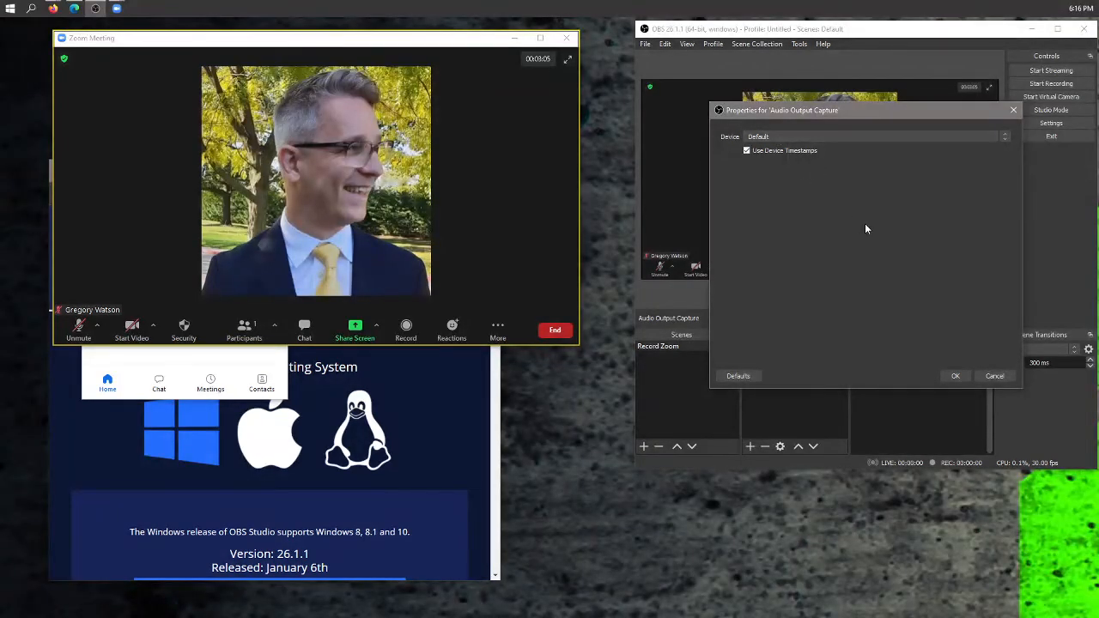
pyautogui.click(957, 375)
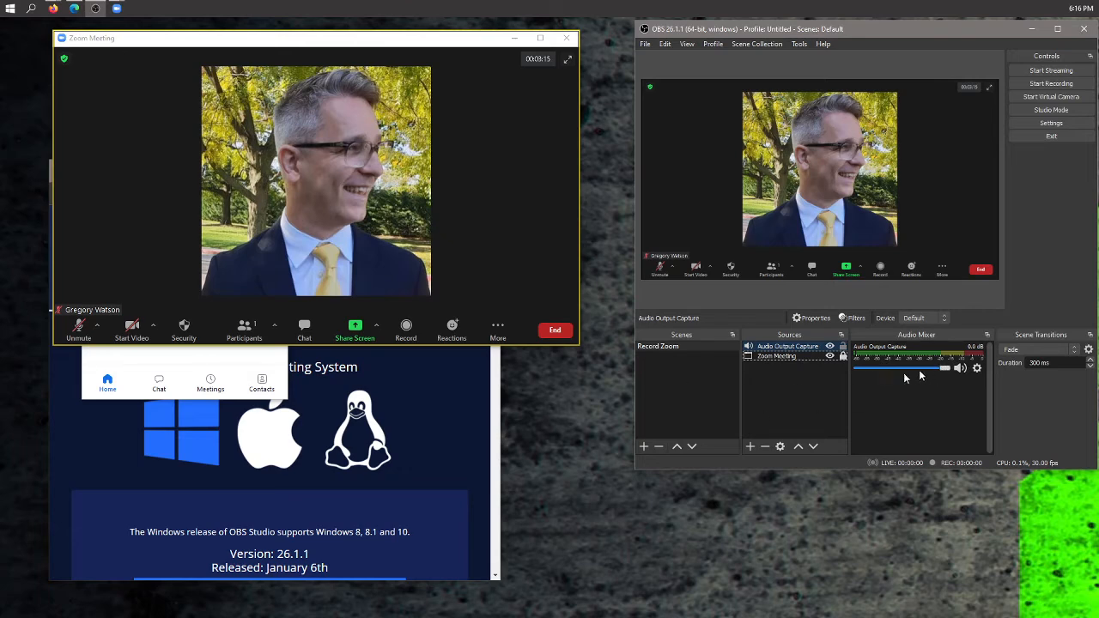
# - Open a new browser tab and go to youtube
pyautogui.click(477, 396)
pyautogui.moveTo(350, 173); pyautogui.dragTo(452, 177)
pyautogui.click(303, 176)
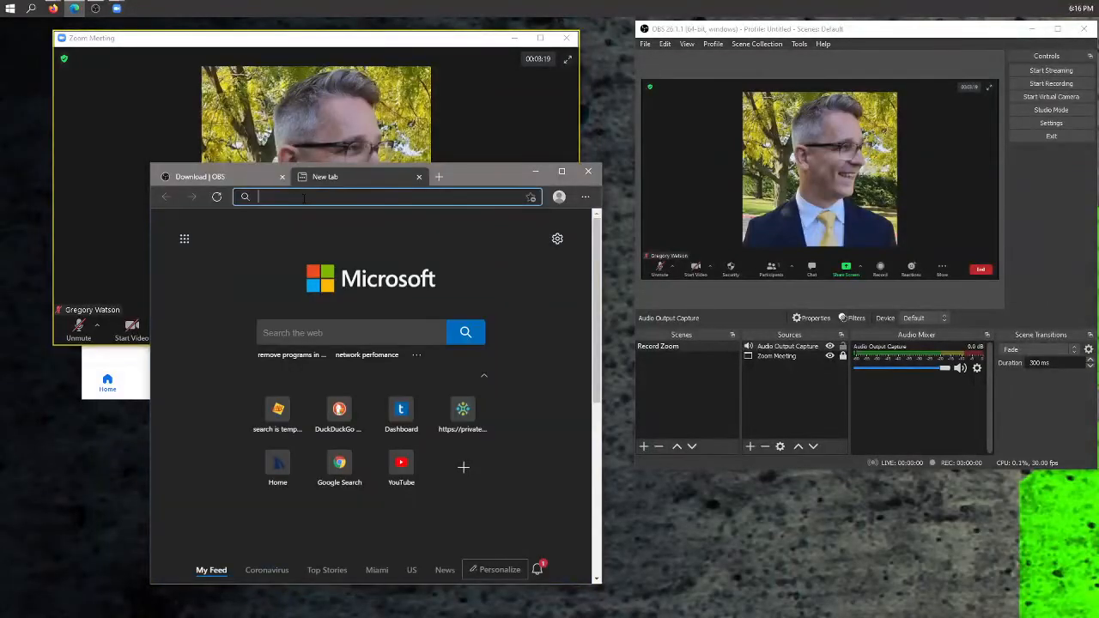
pyautogui.write('youtube')
pyautogui.press('Return')
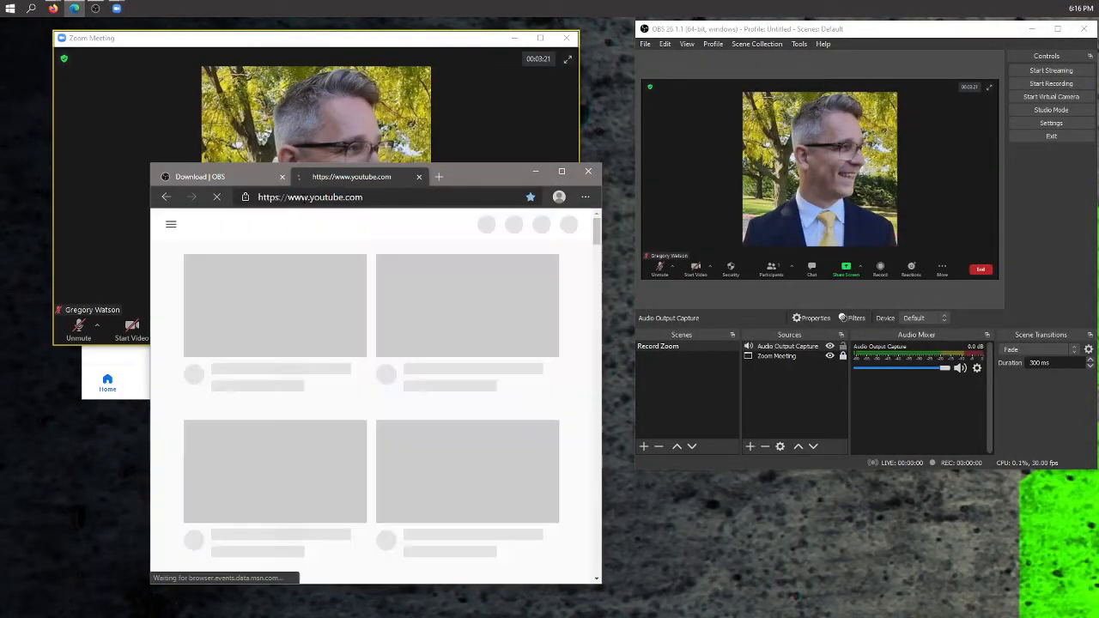
# - Play the Best Of Soft Rock video, unmute it and adjust its volume
pyautogui.scroll(-1, 323, 434)
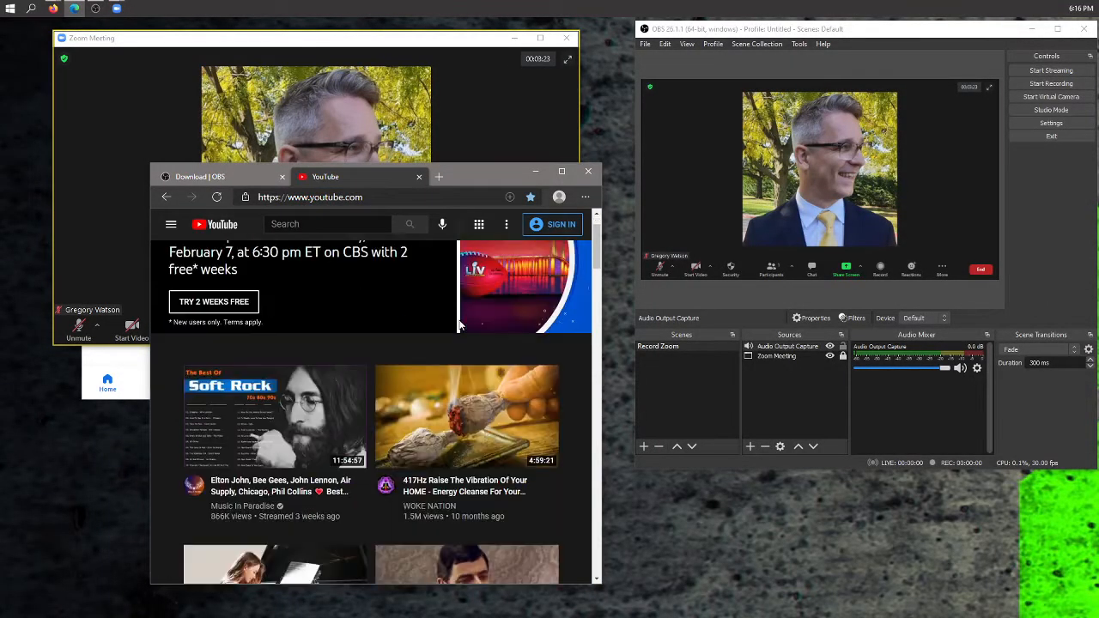
pyautogui.click(308, 410)
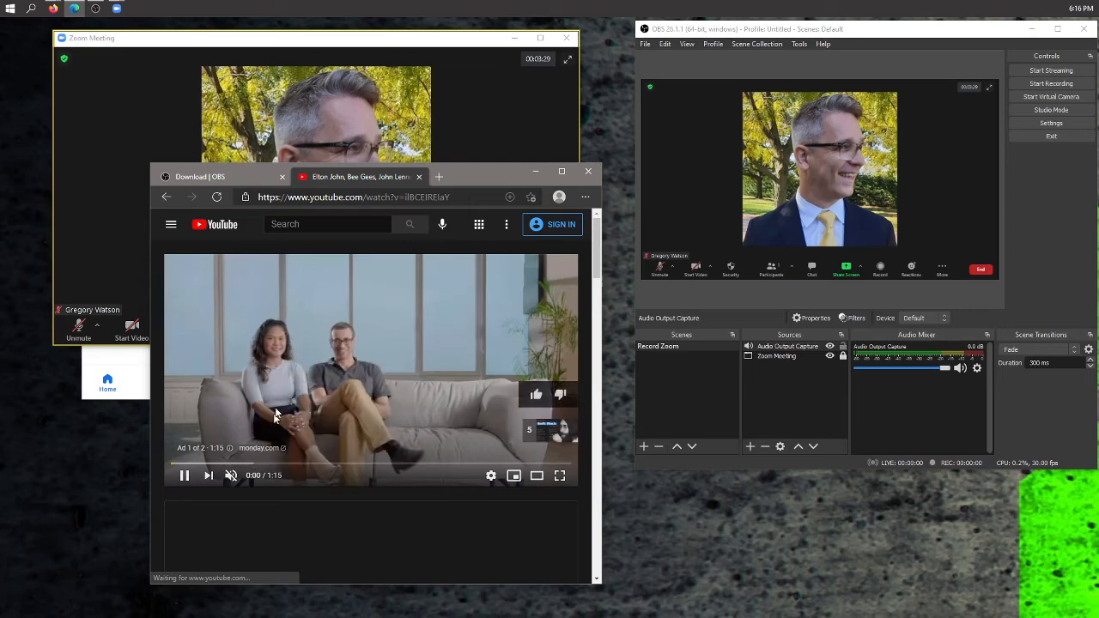
pyautogui.click(230, 477)
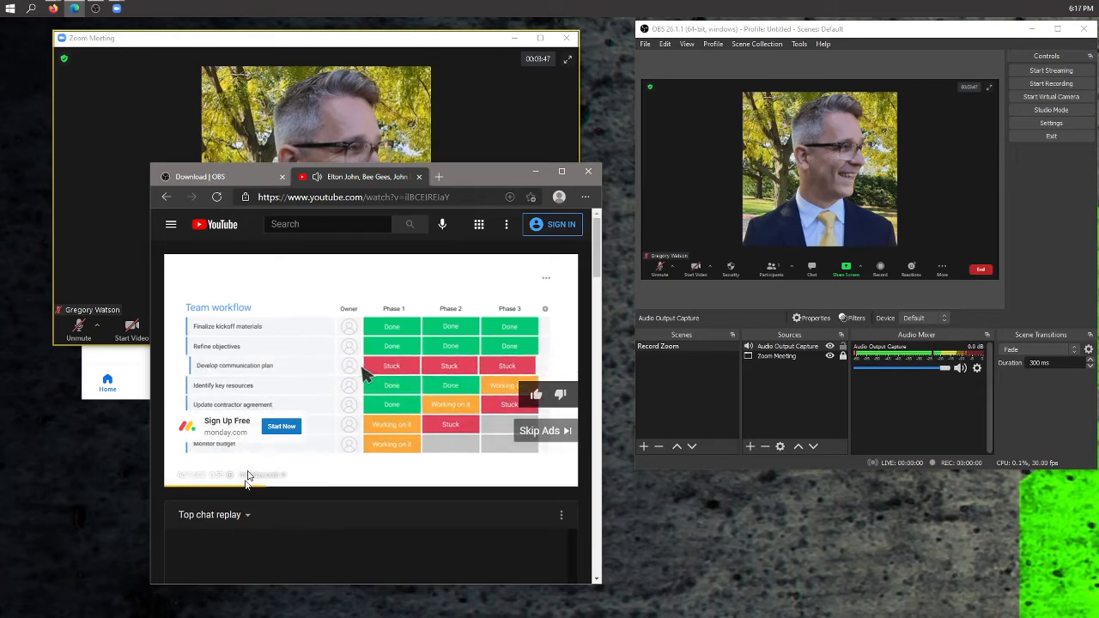
pyautogui.moveTo(236, 478)
pyautogui.moveTo(270, 479); pyautogui.dragTo(251, 481)
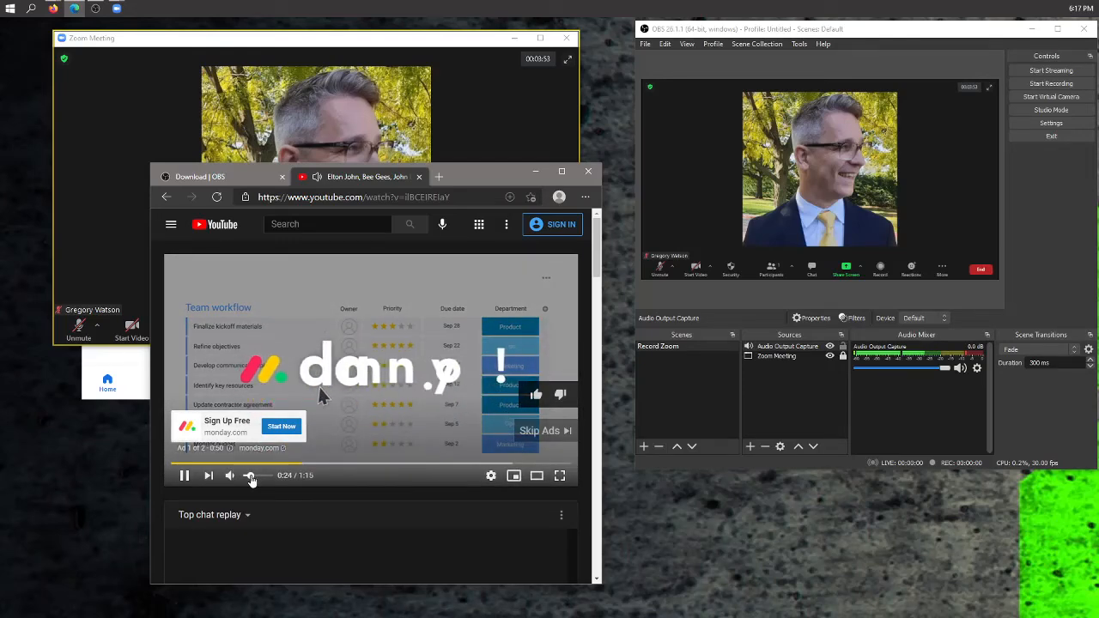
# - Turn the video's volume down, close the YouTube tab and minimize the browser window
pyautogui.moveTo(250, 480); pyautogui.dragTo(242, 479)
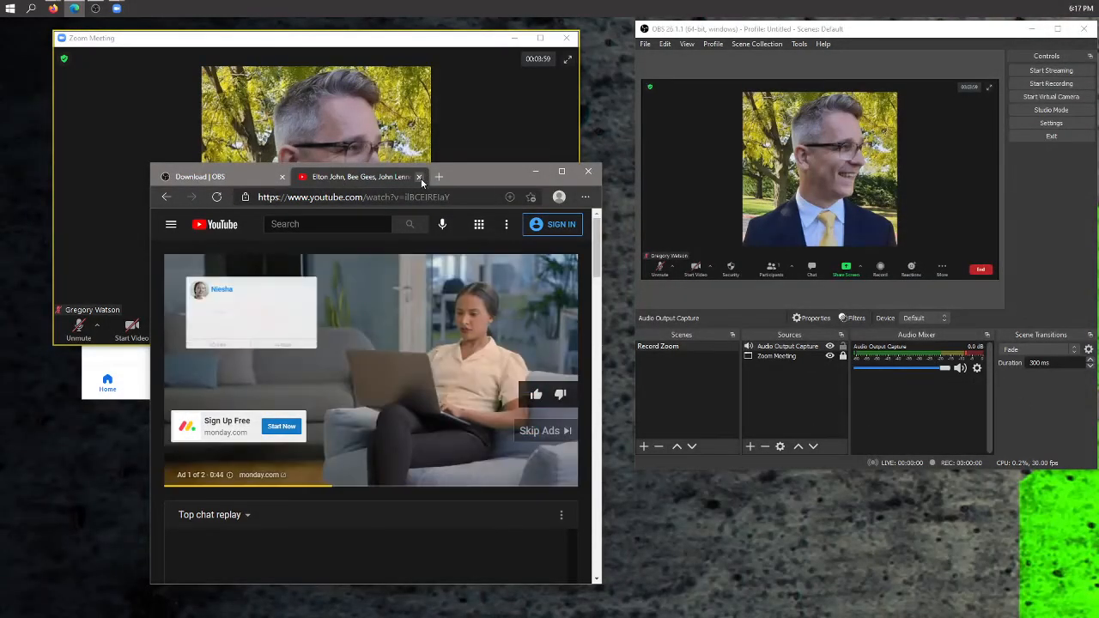
pyautogui.click(420, 177)
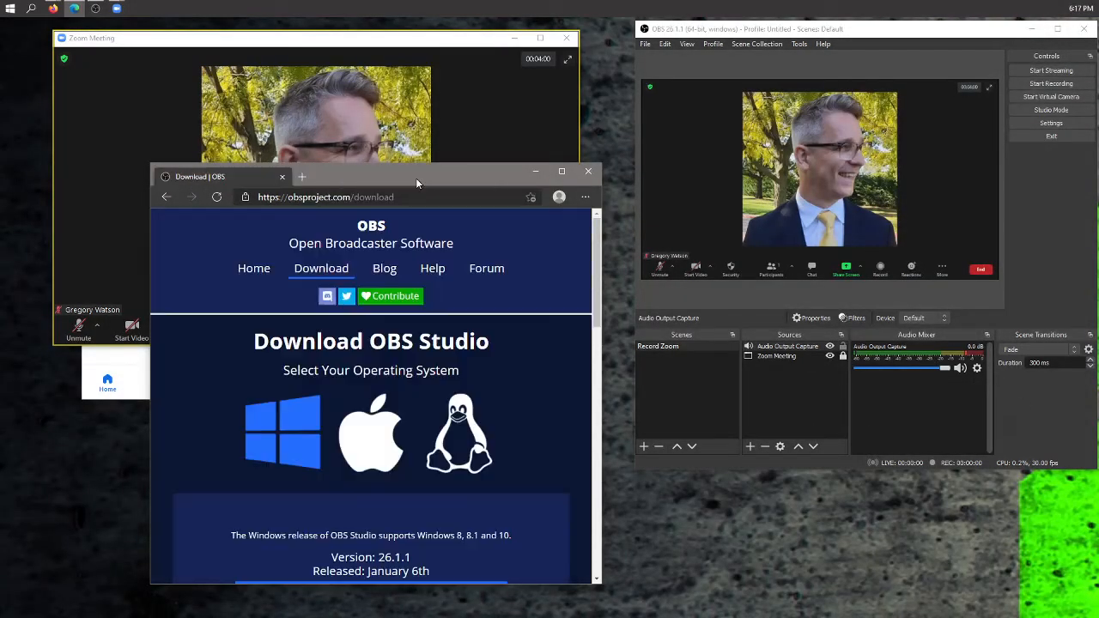
pyautogui.click(537, 171)
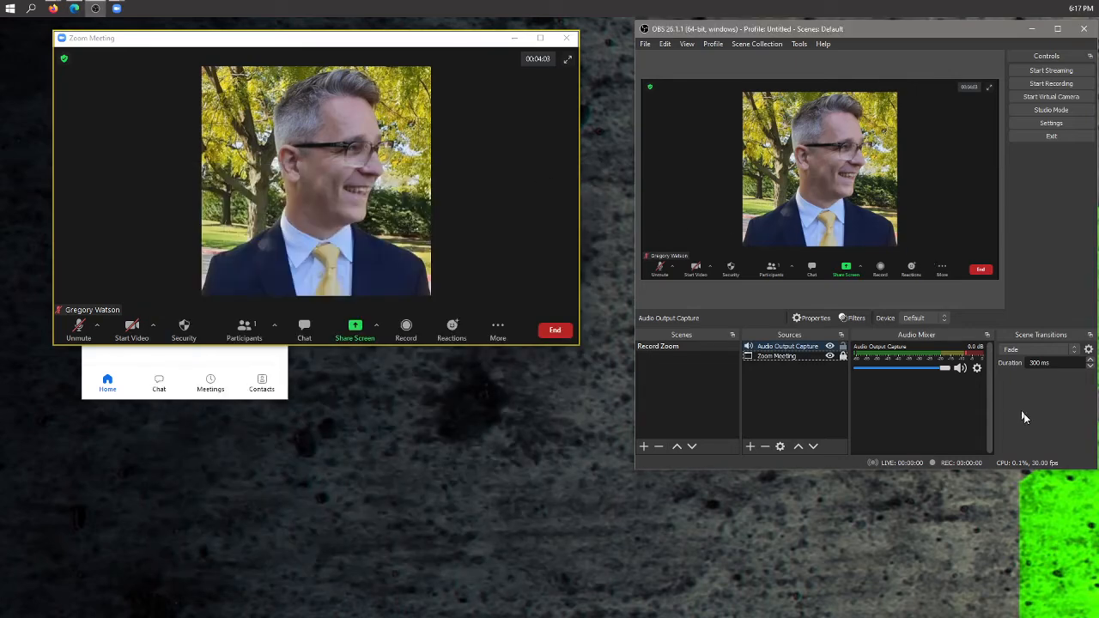
# - Add a new Audio Input Capture source to the Record Zoom scene
pyautogui.click(882, 426)
pyautogui.click(750, 448)
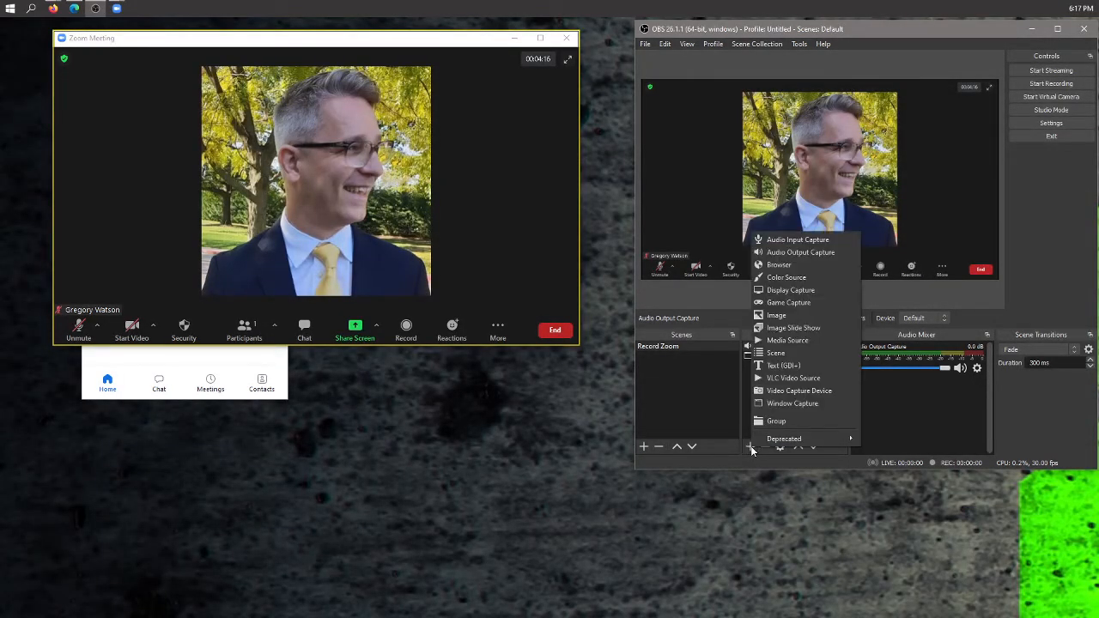
pyautogui.click(805, 244)
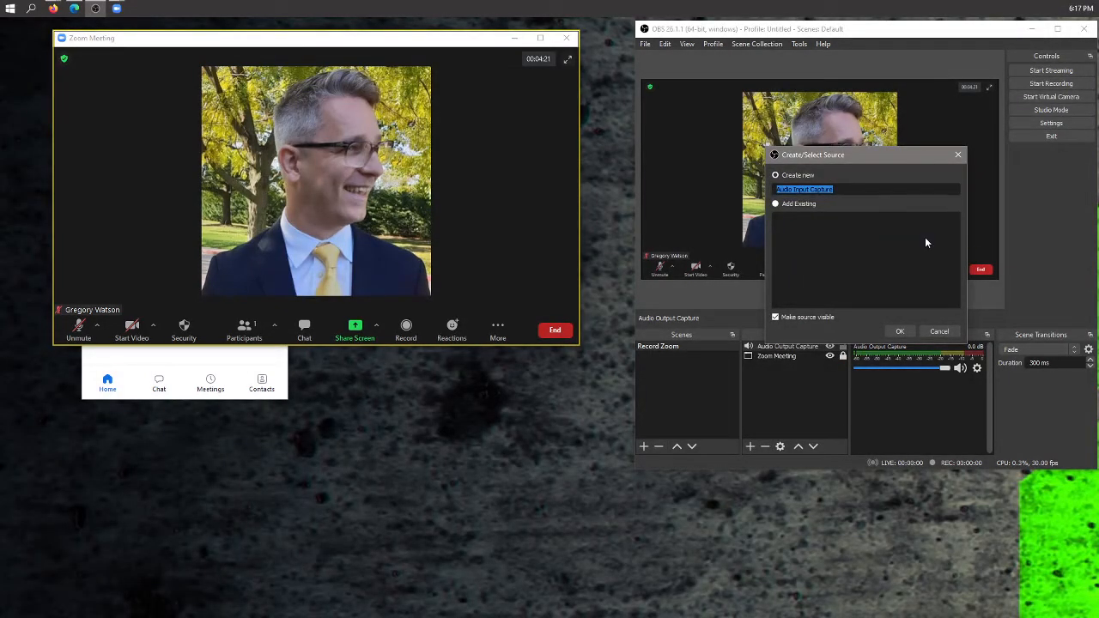
pyautogui.click(901, 332)
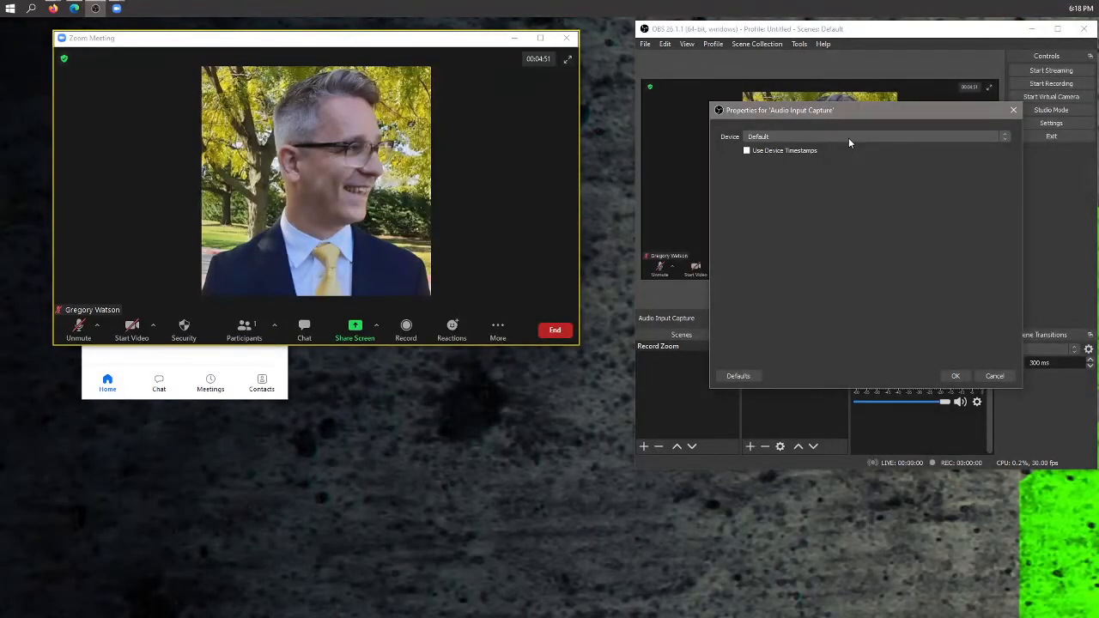
# - Check which microphone the Zoom meeting is using
pyautogui.moveTo(334, 49); pyautogui.dragTo(372, 56)
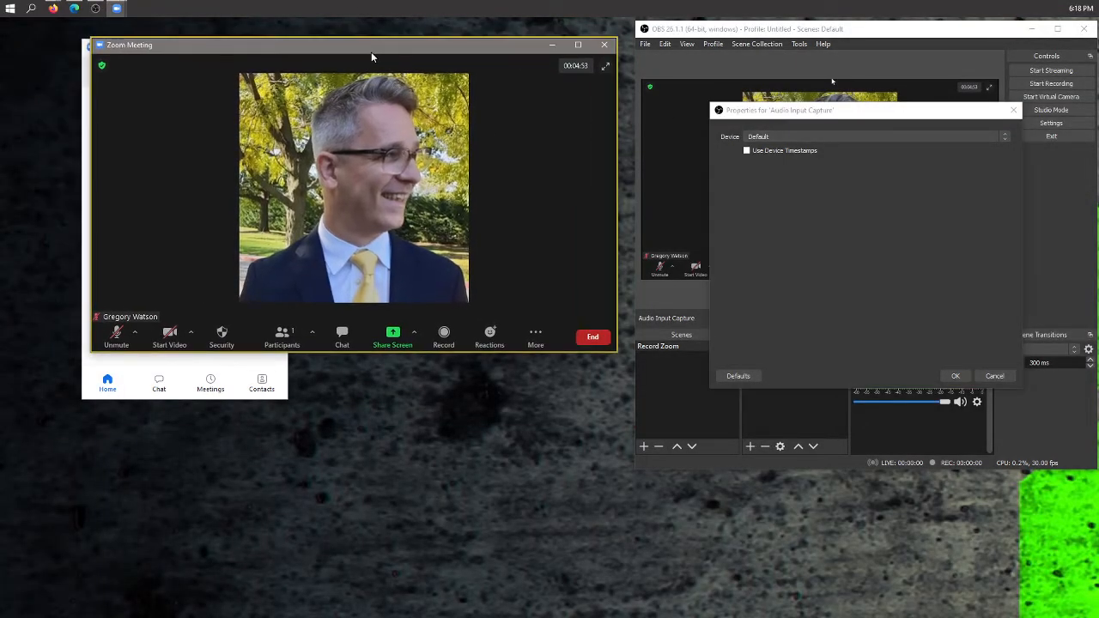
pyautogui.click(137, 334)
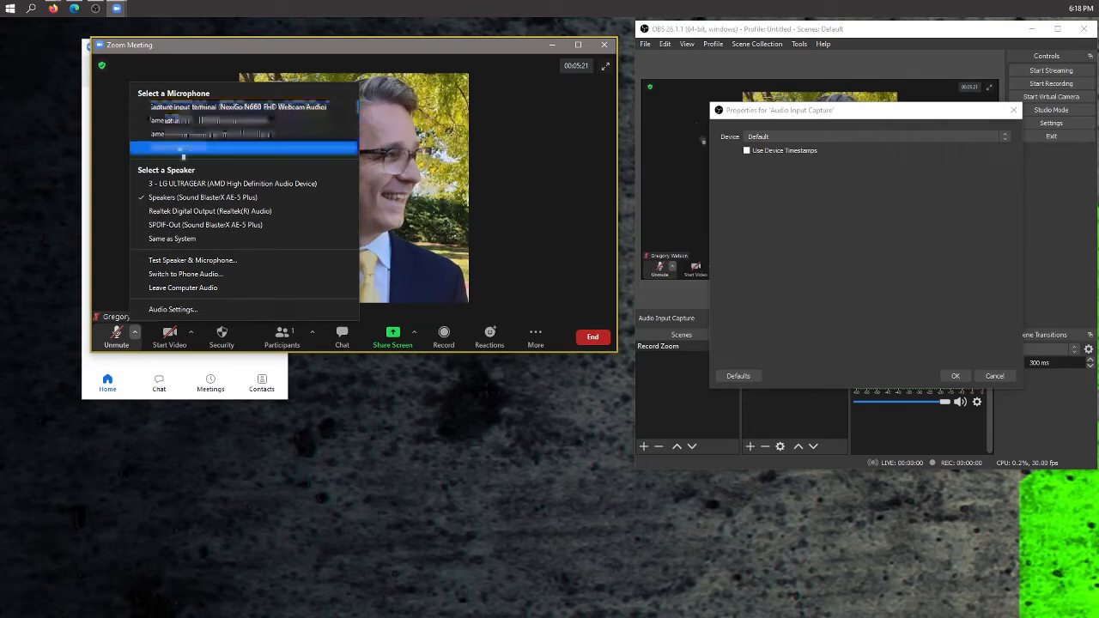
pyautogui.click(417, 42)
# - Set the Audio Input Capture device to Microphone (G- USB PnP Audio Device) and confirm
pyautogui.click(817, 137)
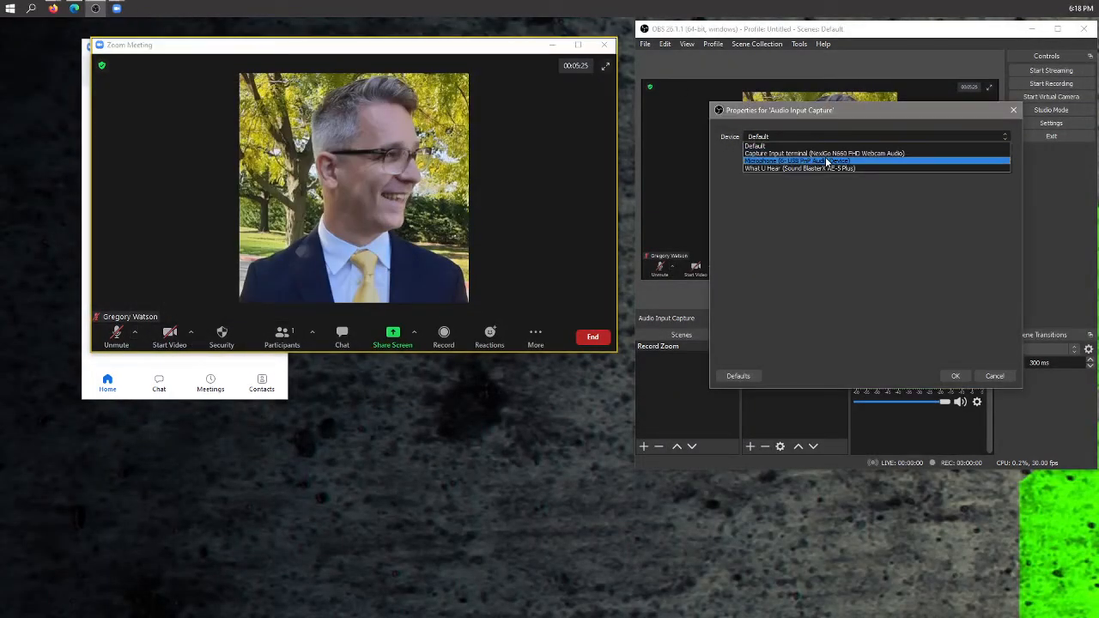
pyautogui.click(835, 161)
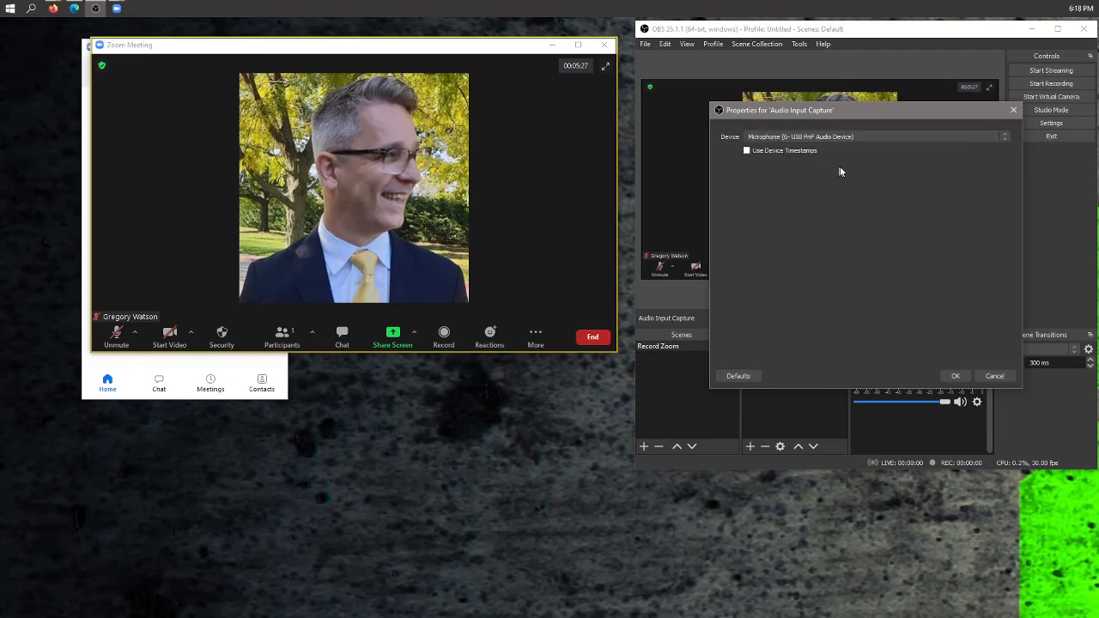
pyautogui.click(953, 376)
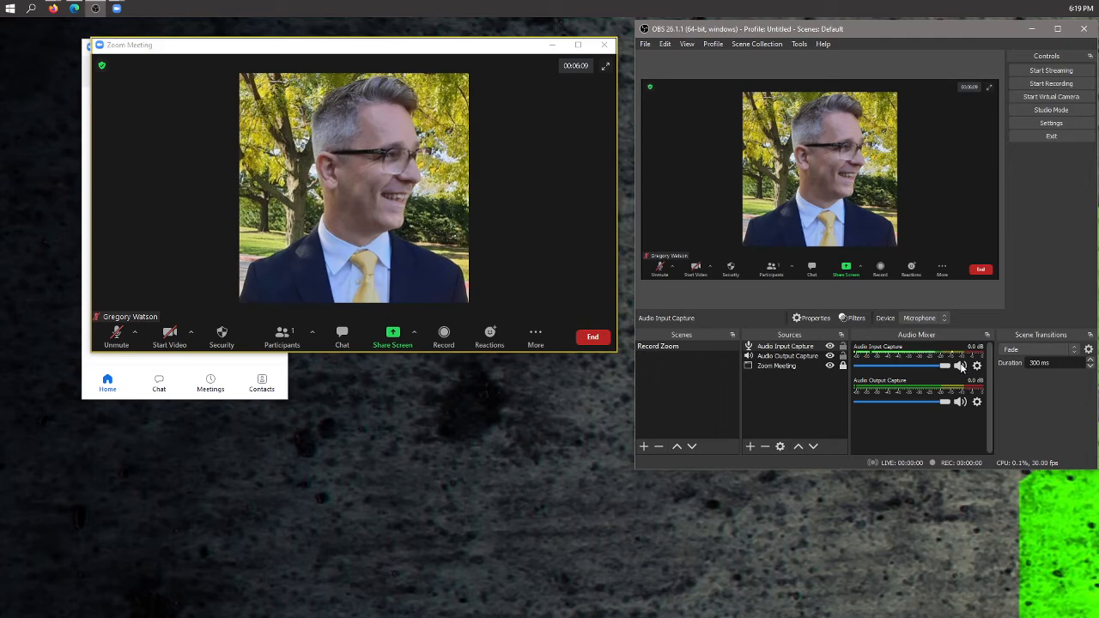
# - Add a Noise Gate filter to the Audio Input Capture source
pyautogui.click(962, 366)
pyautogui.click(960, 367)
pyautogui.rightClick(797, 348)
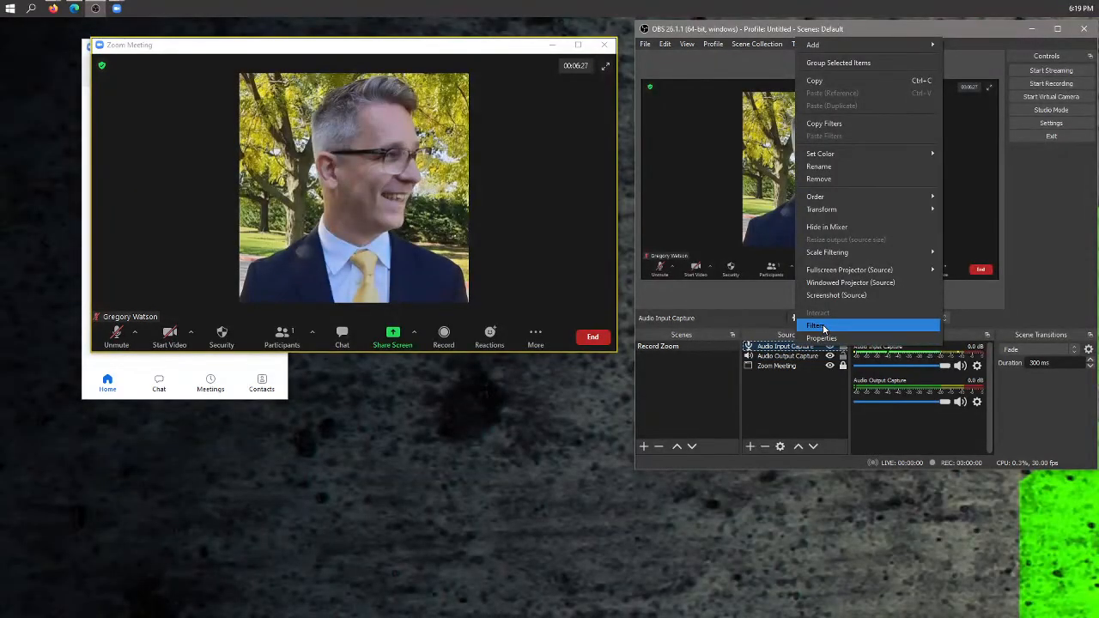
pyautogui.click(822, 326)
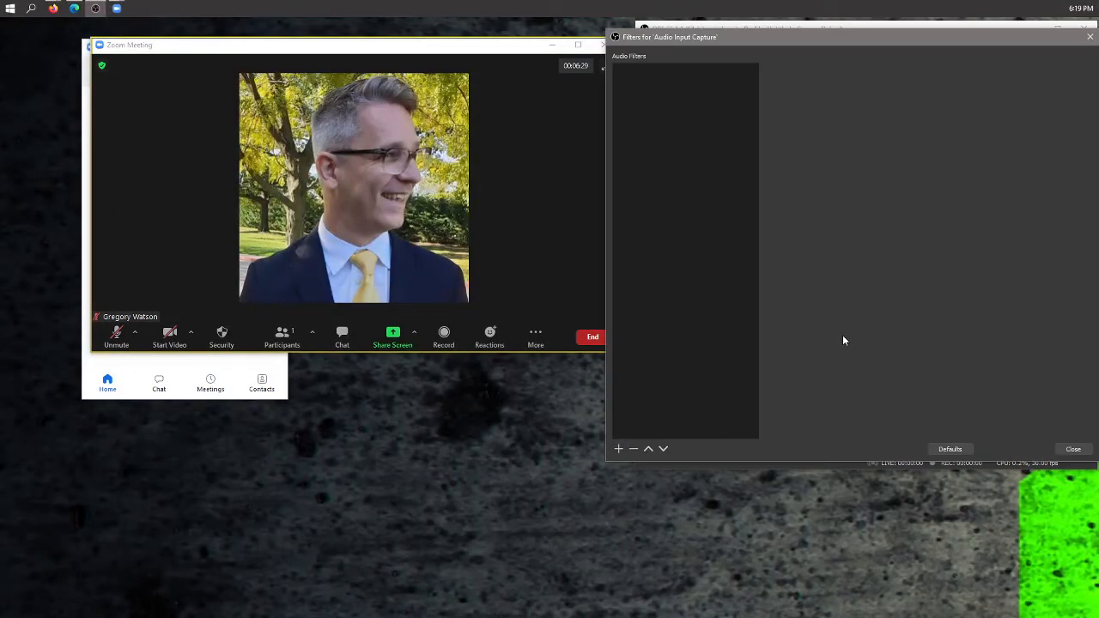
pyautogui.click(619, 448)
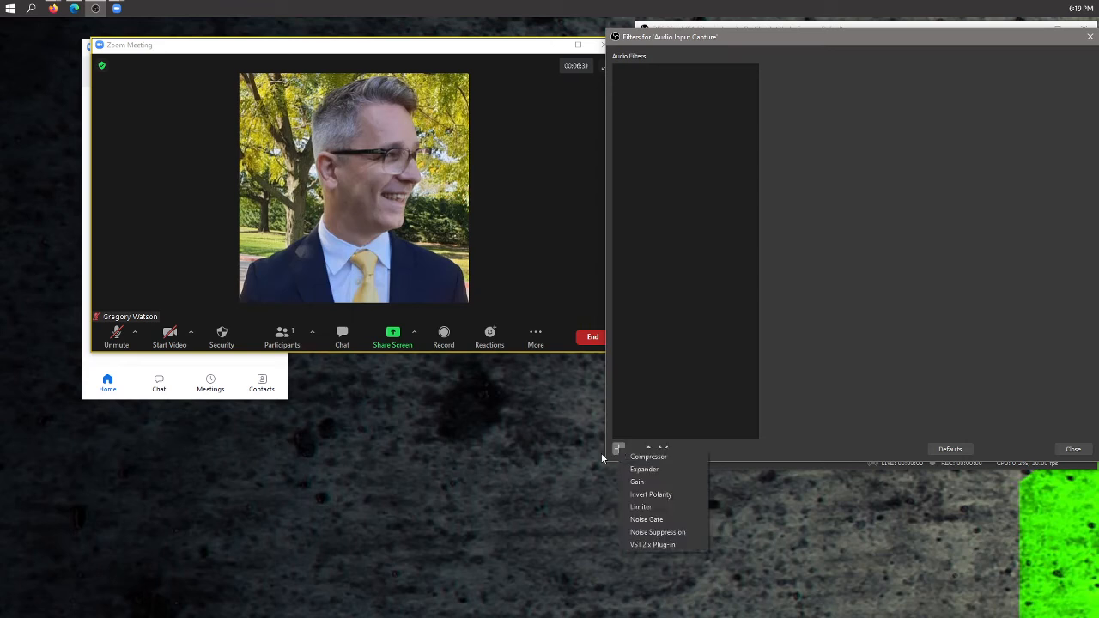
pyautogui.click(658, 520)
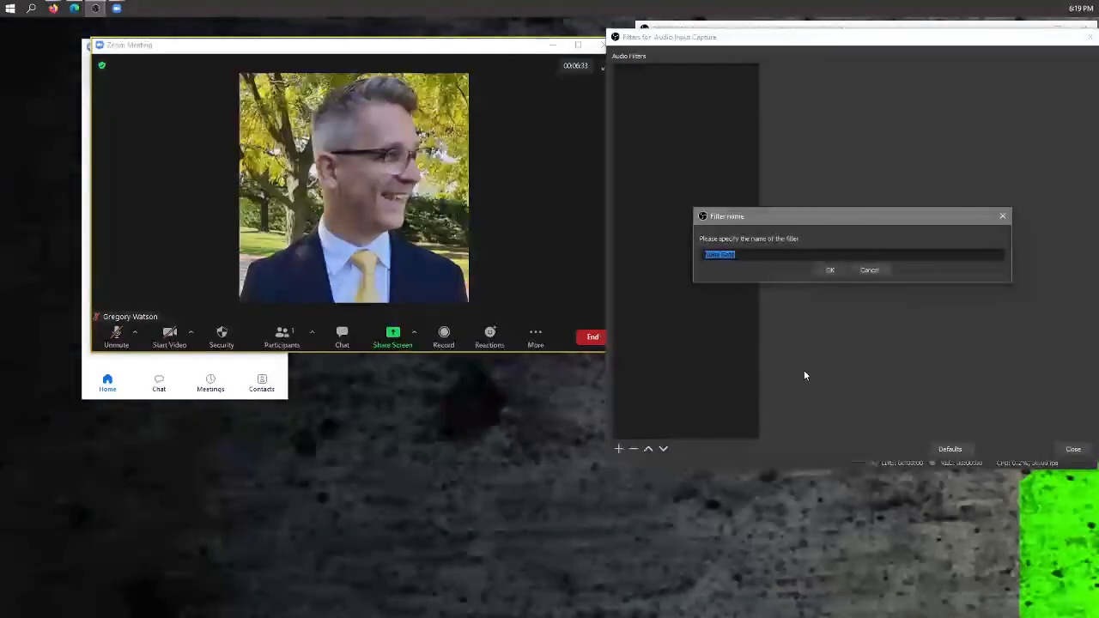
pyautogui.click(830, 269)
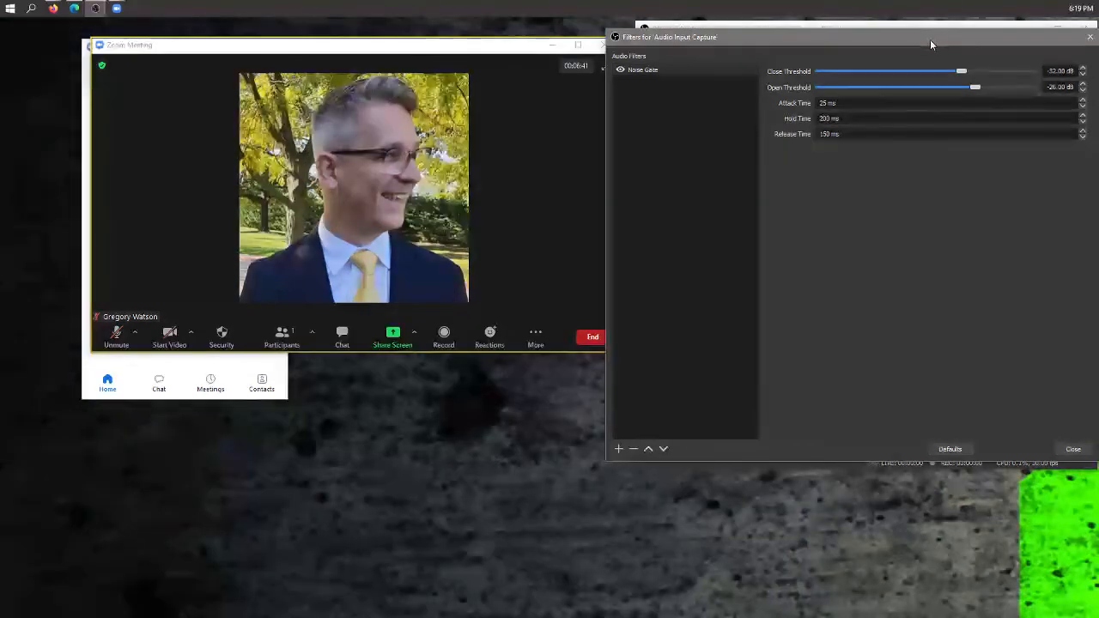
# - Close the filters window and toggle mute on the Audio Input Capture in the mixer
pyautogui.moveTo(930, 40); pyautogui.dragTo(881, 126)
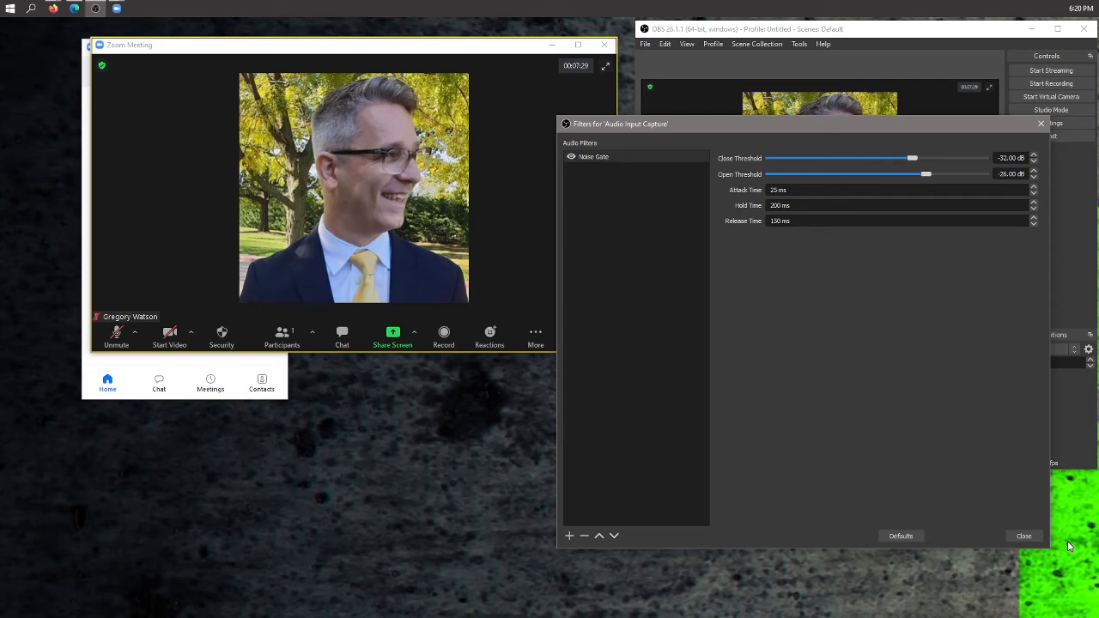
pyautogui.click(1023, 539)
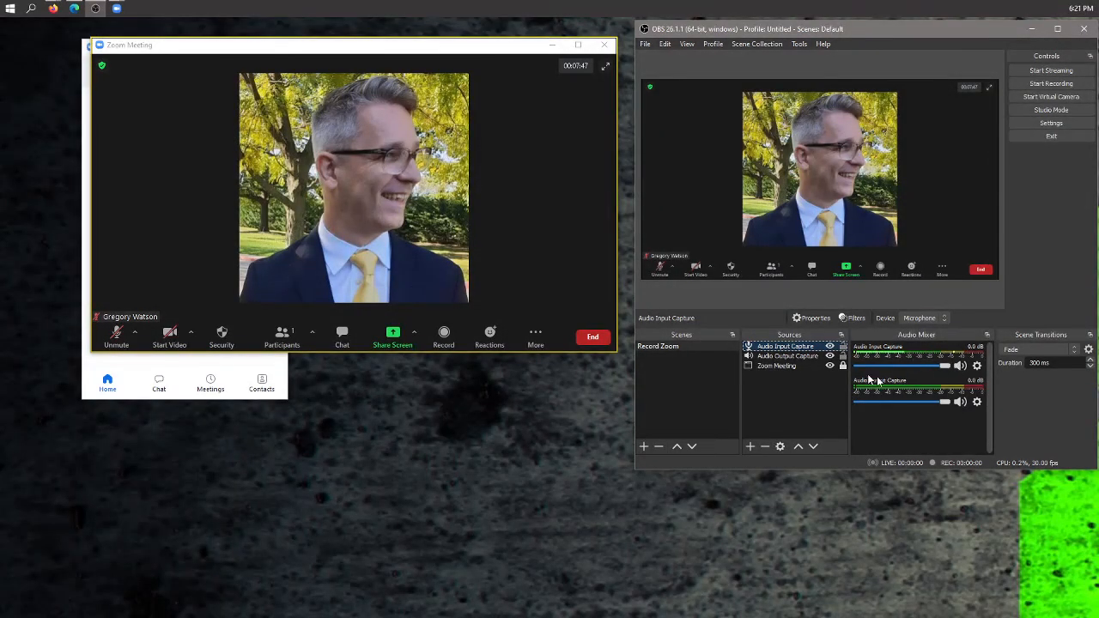
pyautogui.click(962, 366)
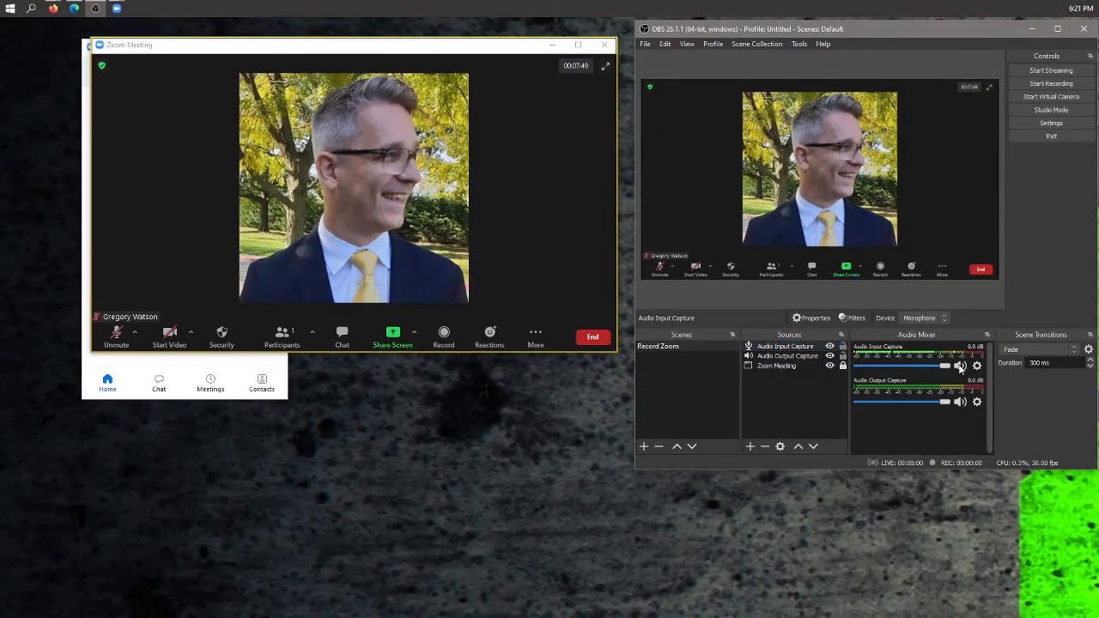